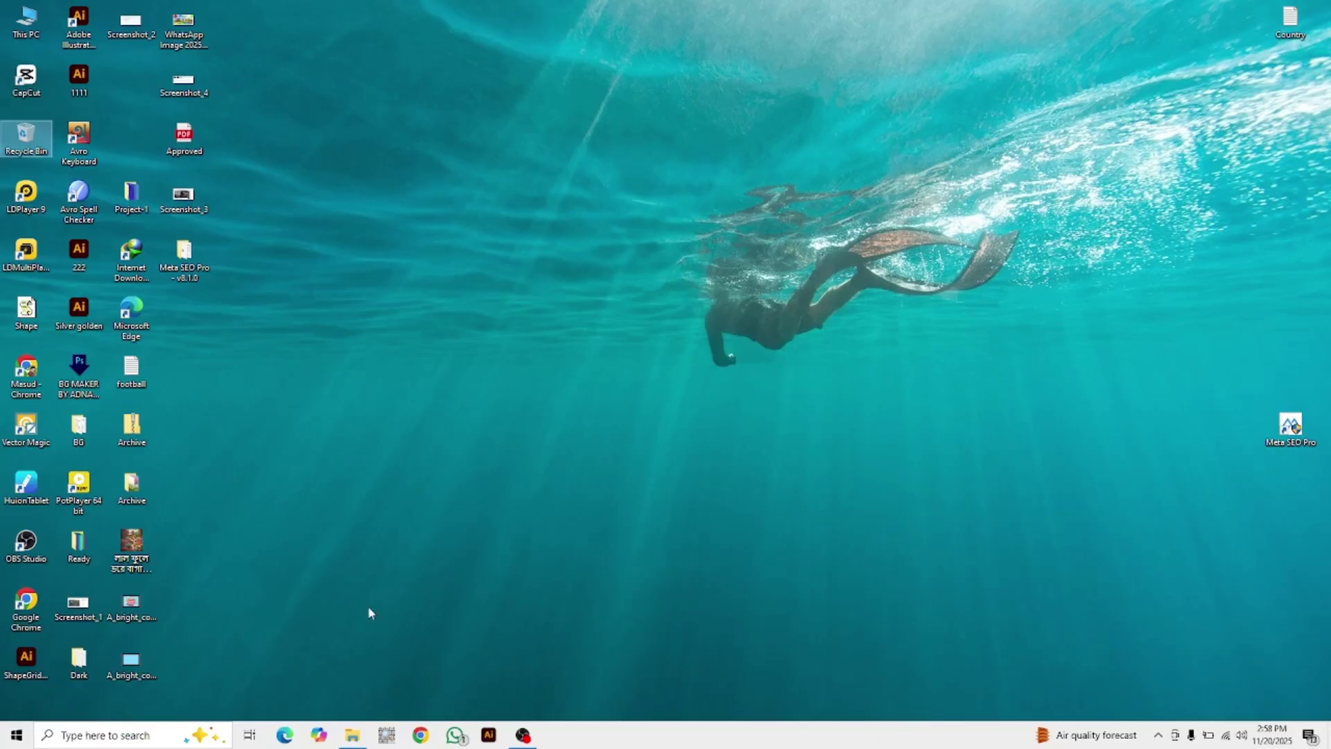
- Open the BG folder in File Explorer and copy the "Eps to SVG, SVG to EPS" batch file into its Test folder
click(352, 737)
drag(1155, 300, 351, 137)
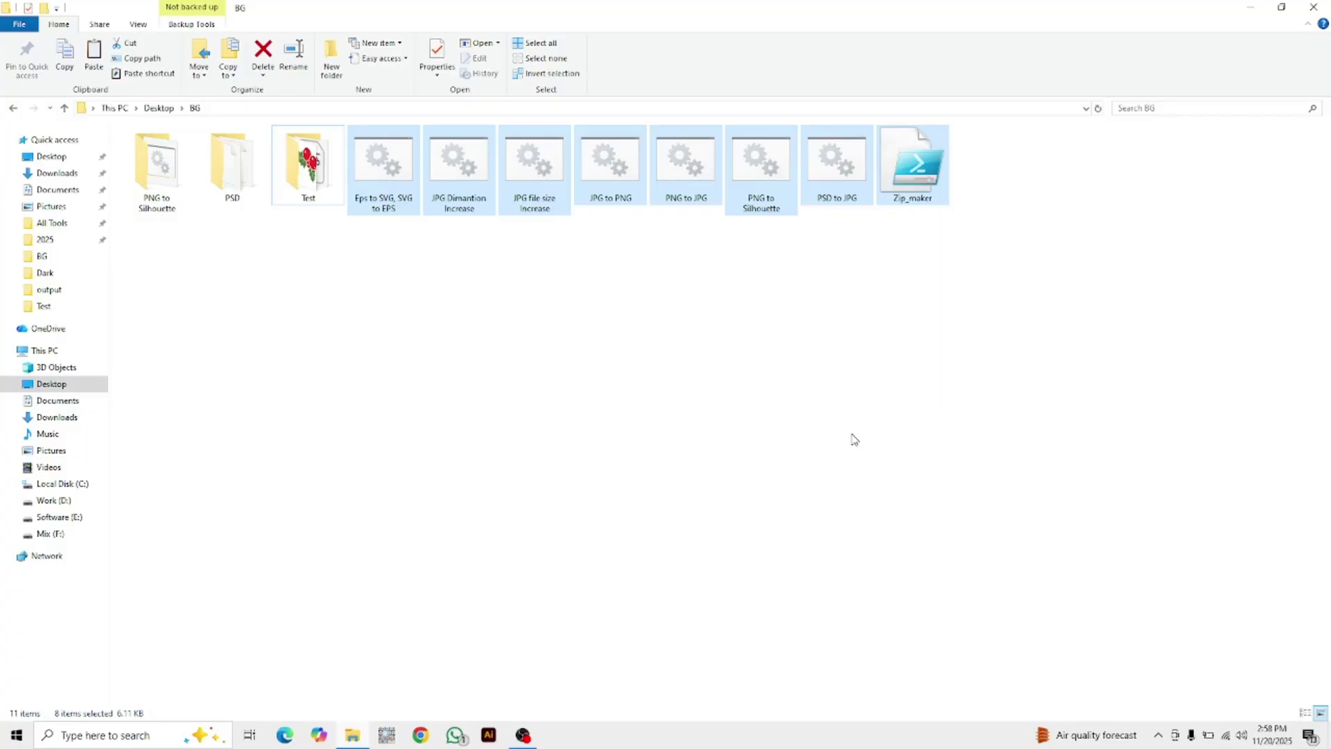
click(596, 410)
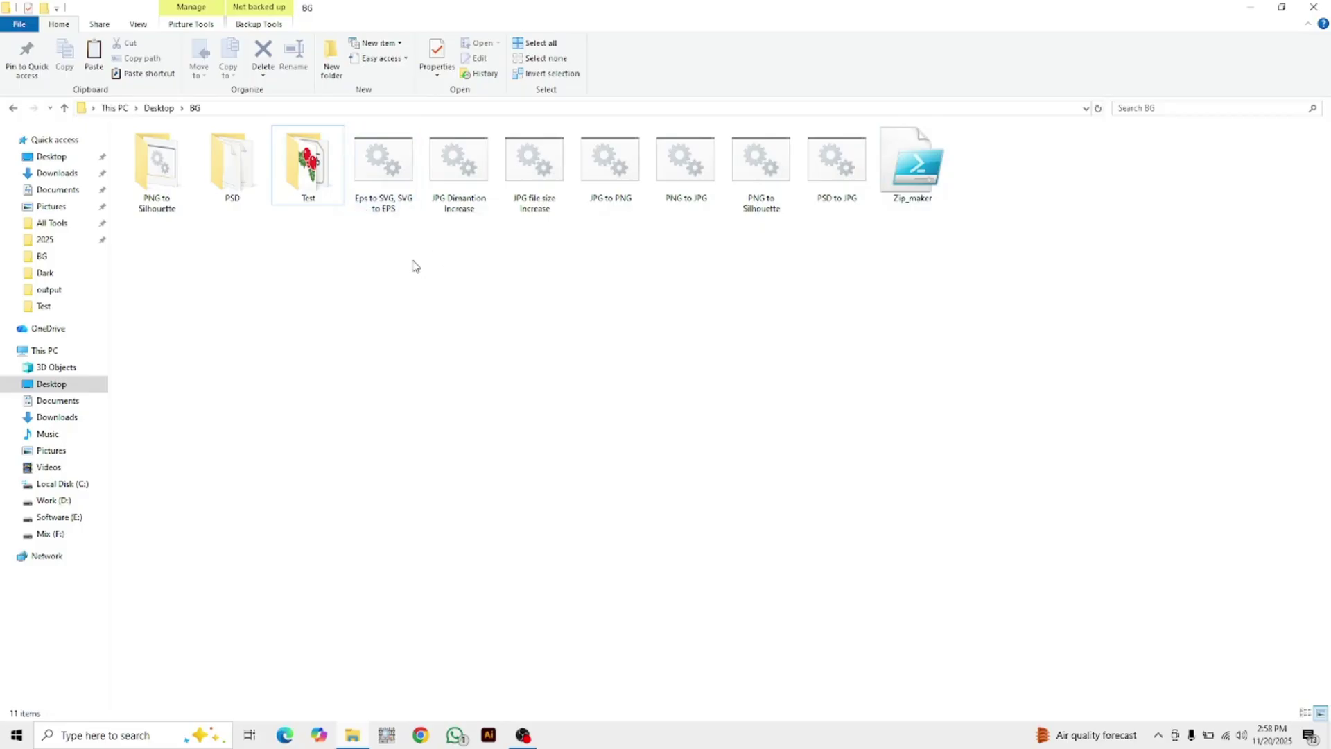
click(385, 192)
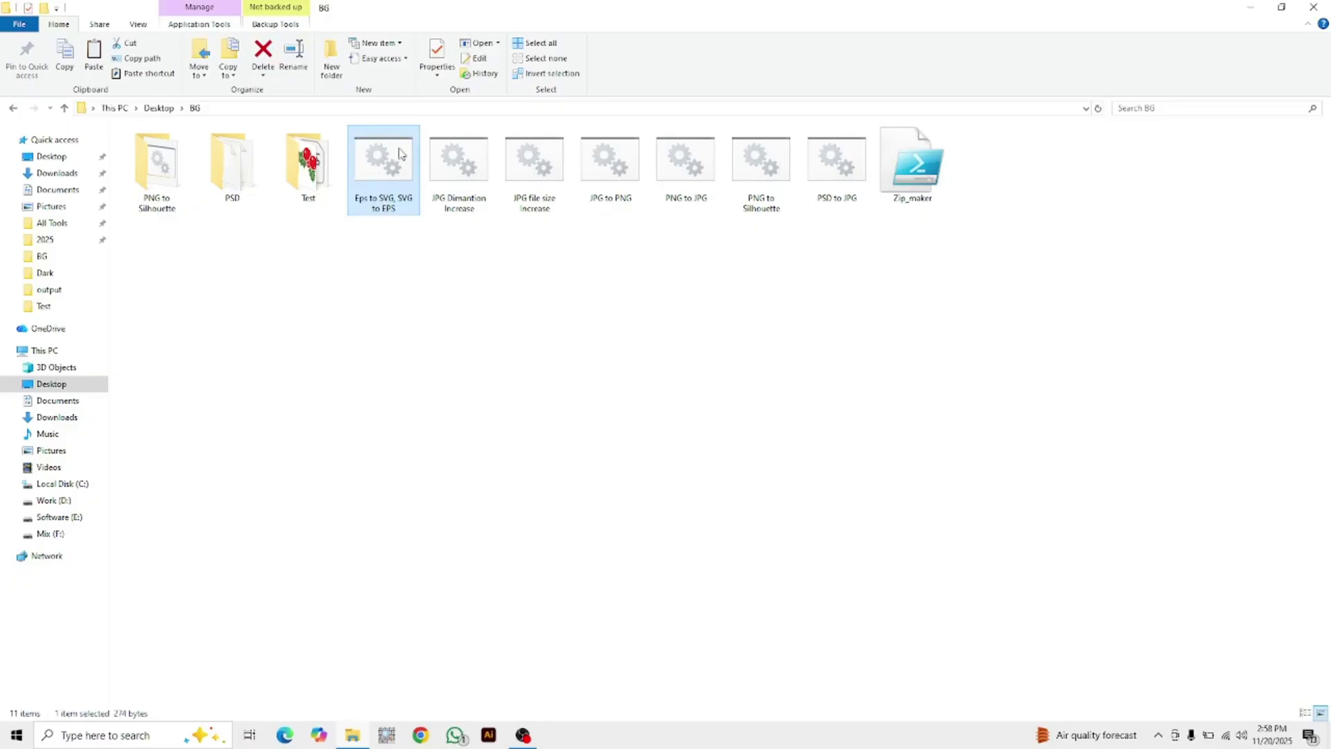
double_click(335, 185)
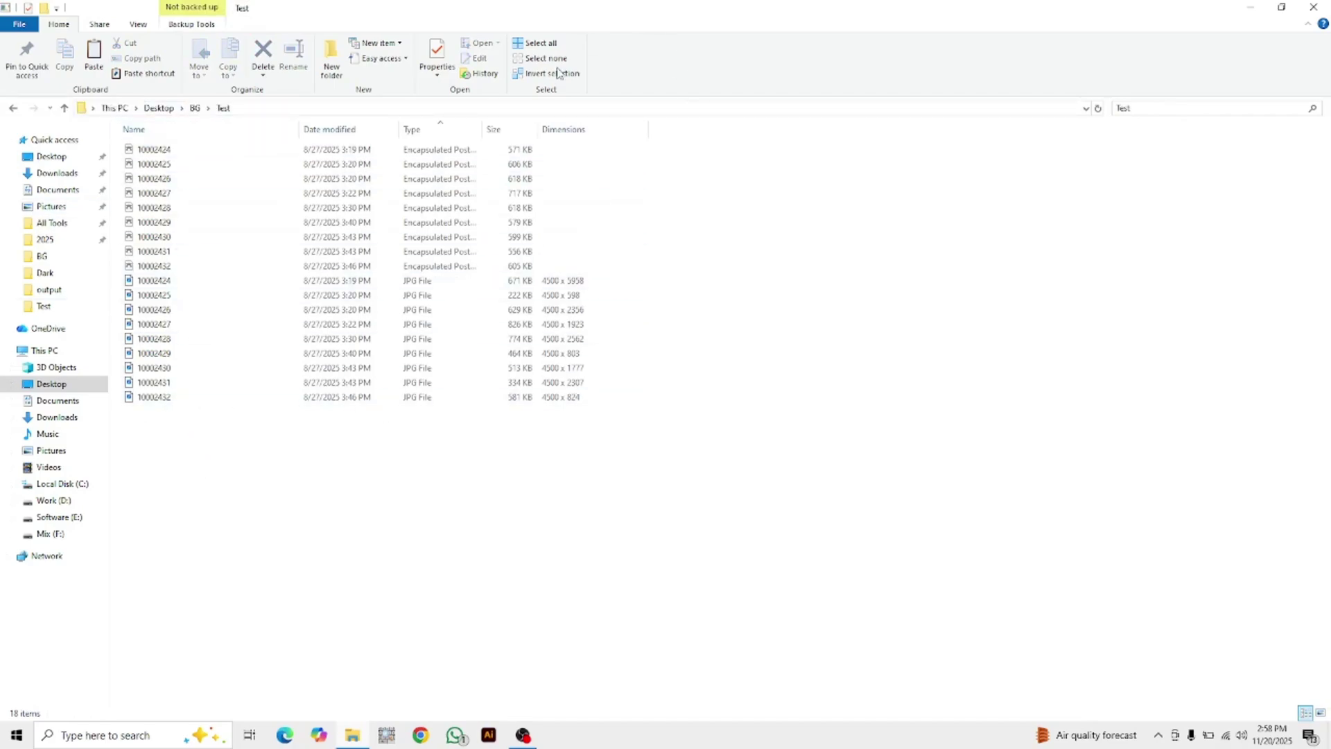
right_click(814, 169)
click(654, 242)
key(ctrl+v)
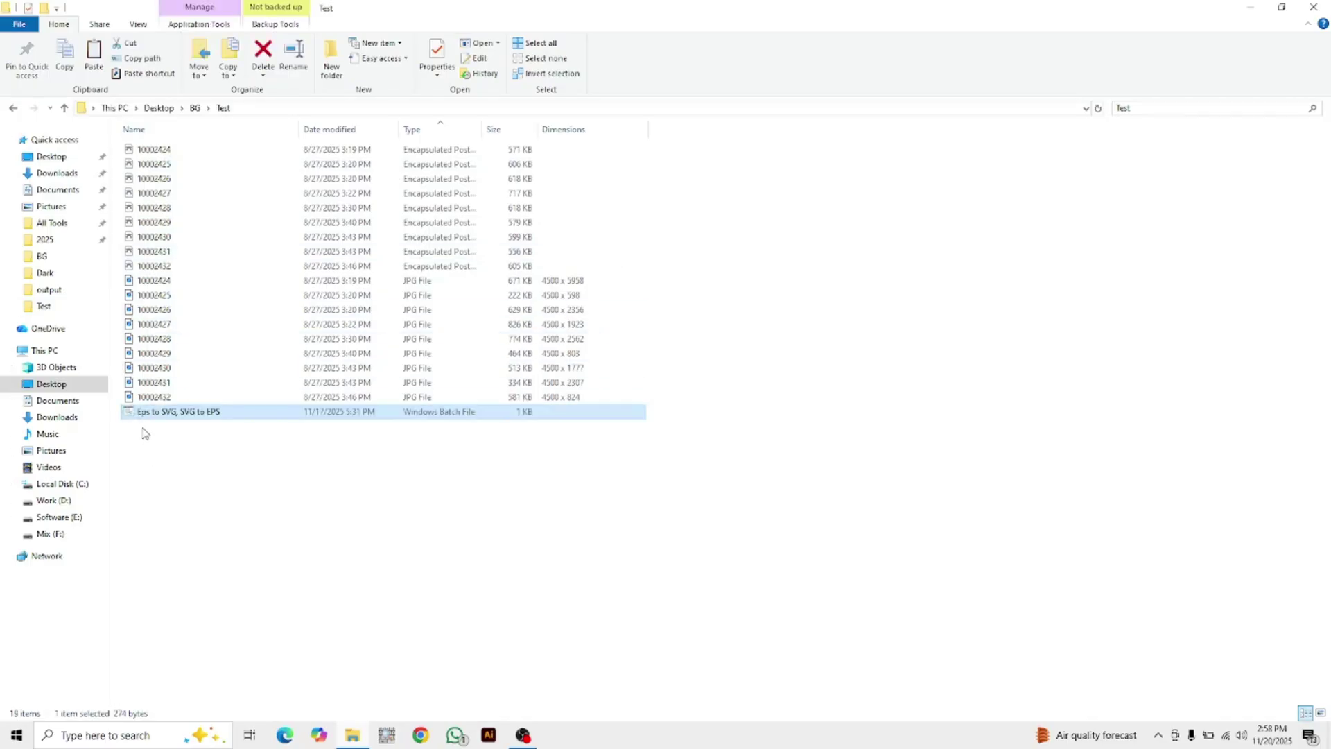
- Run the "Eps to SVG, SVG to EPS" batch file in Test to convert the EPS files to SVG, and dismiss its console
double_click(181, 414)
drag(229, 28, 866, 113)
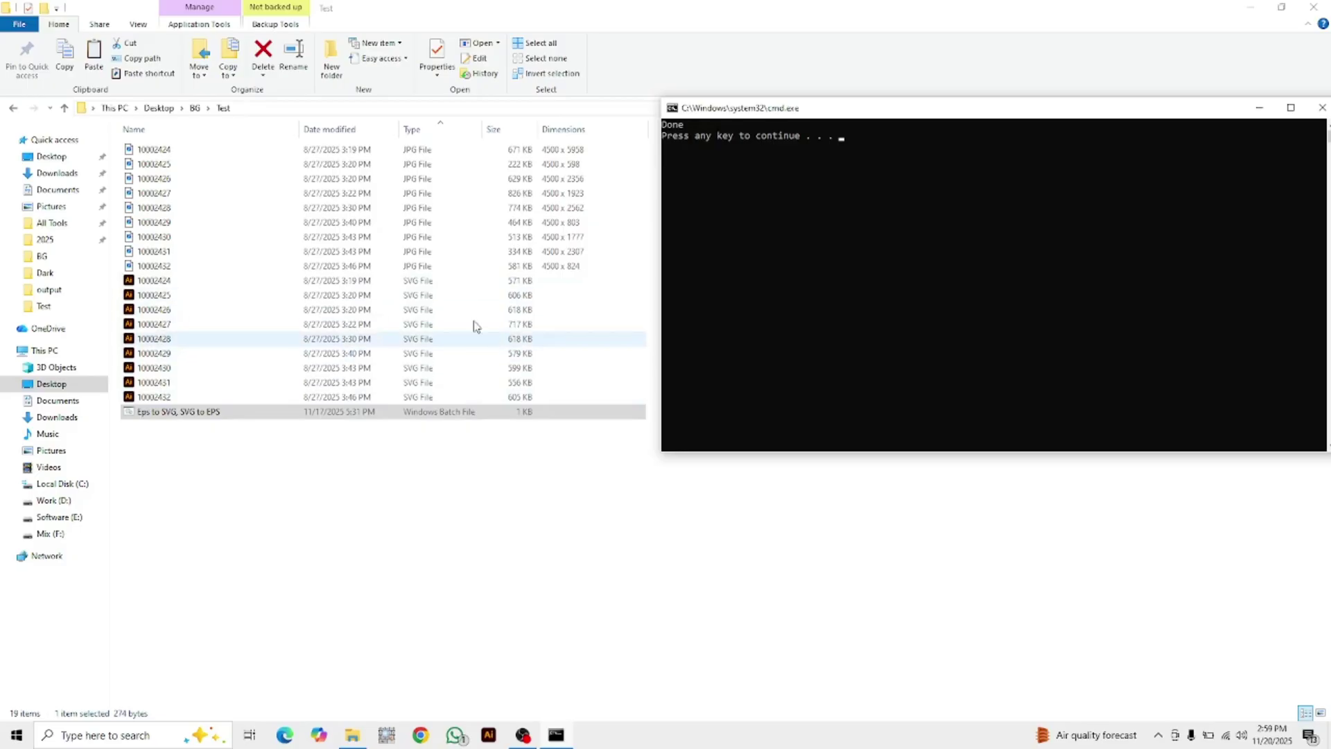
key(Return)
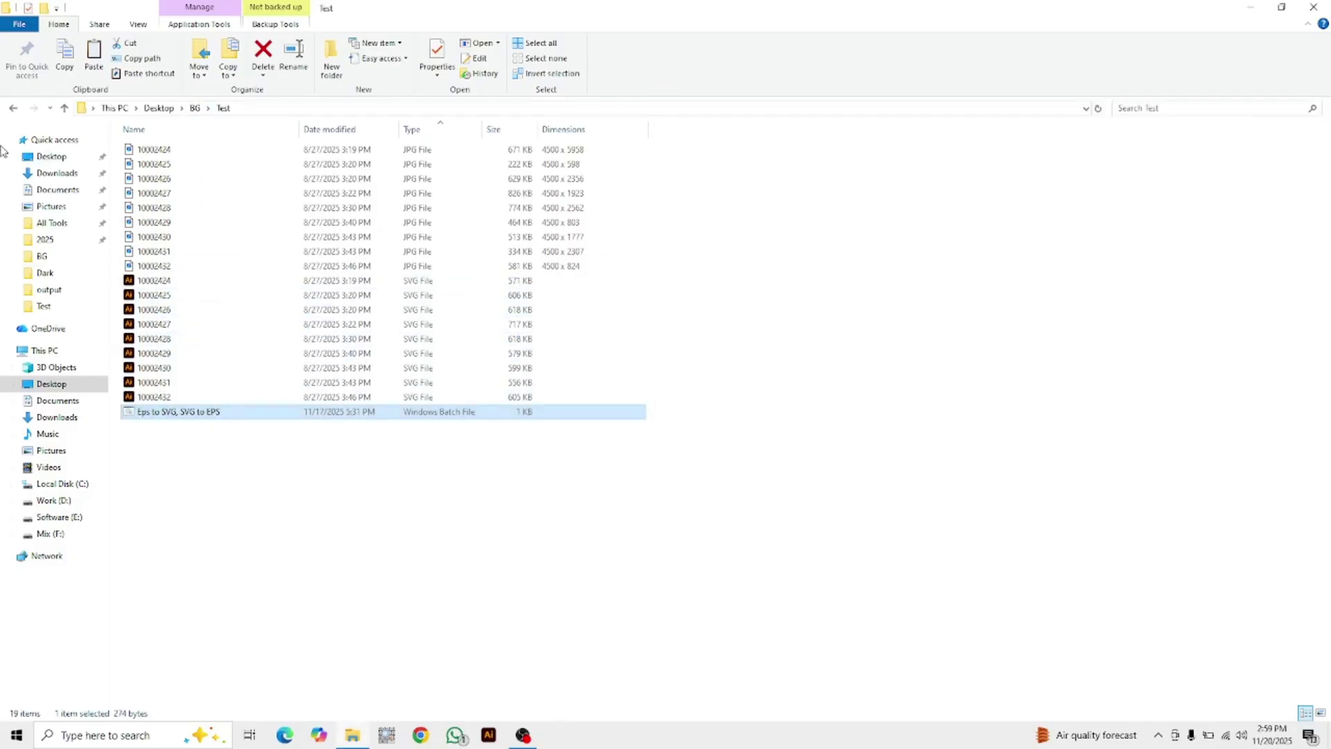
- Run the same batch file again to convert the SVG files back to EPS, and dismiss its console
double_click(181, 411)
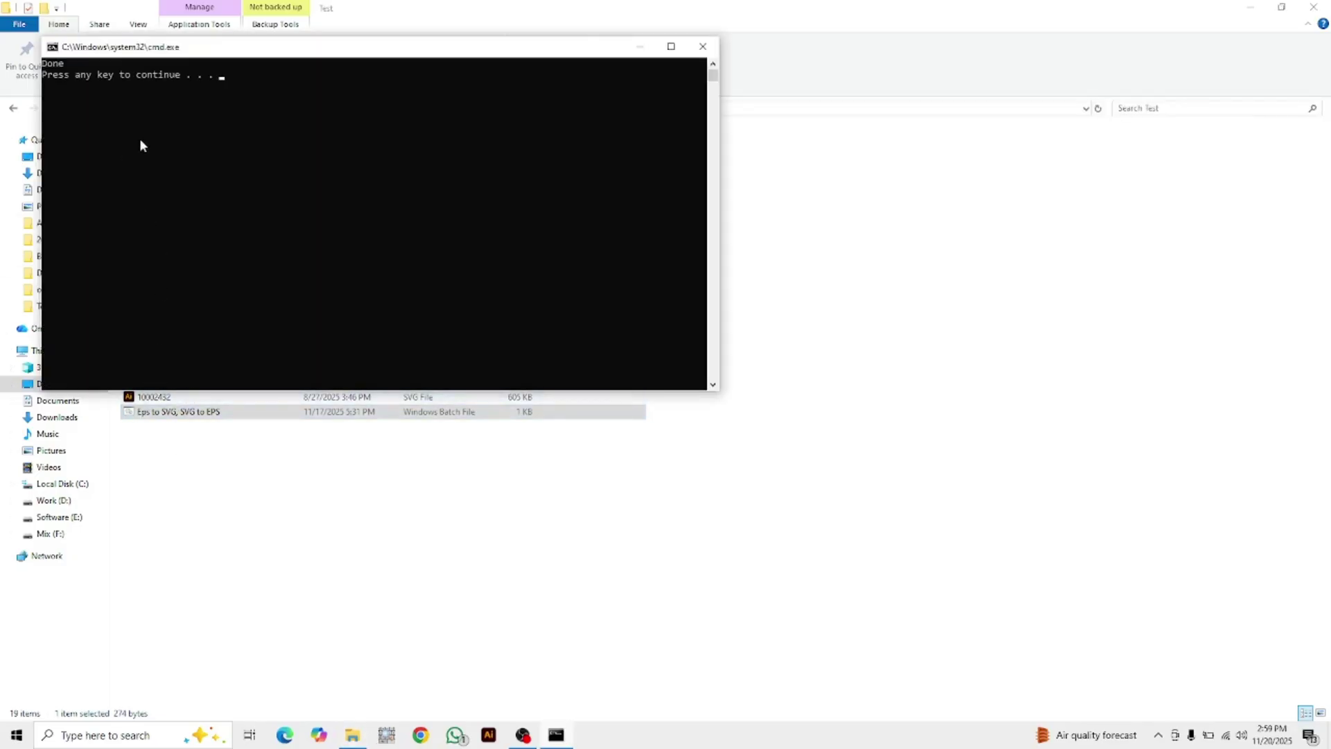
drag(333, 48, 996, 111)
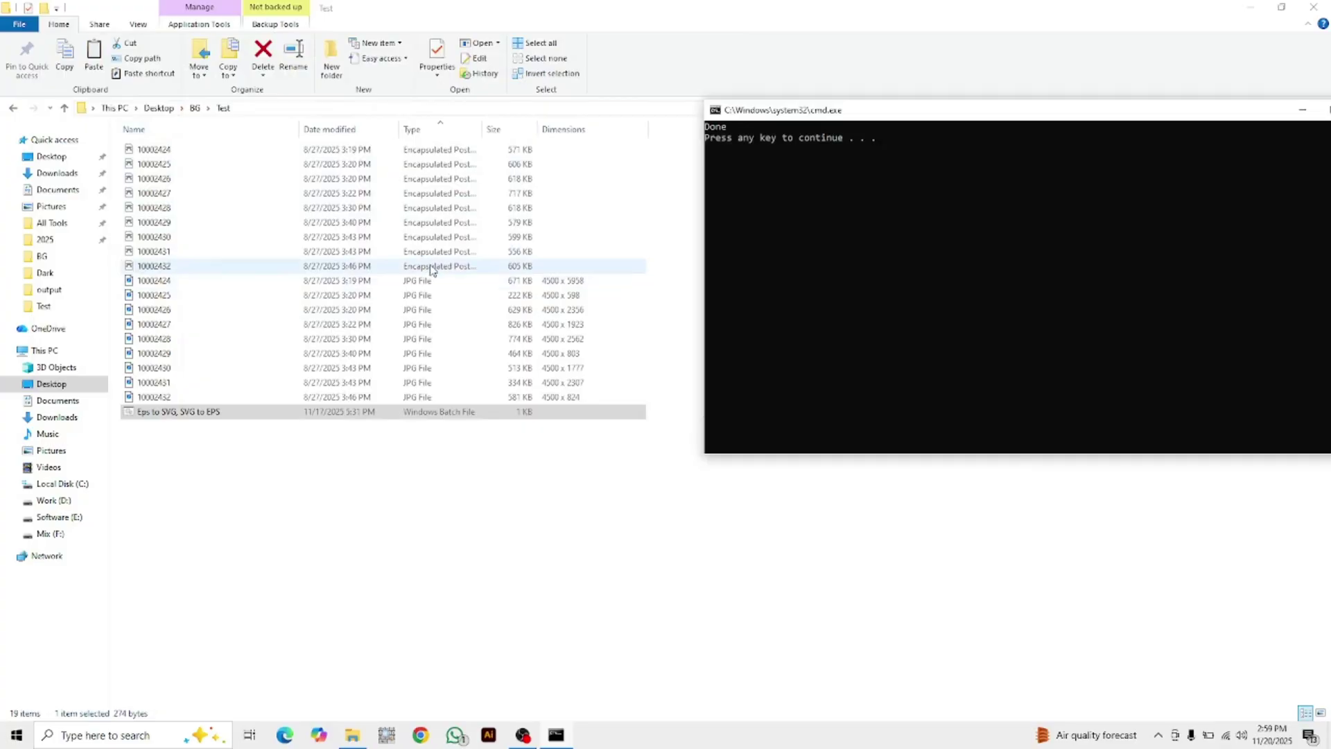
key(Return)
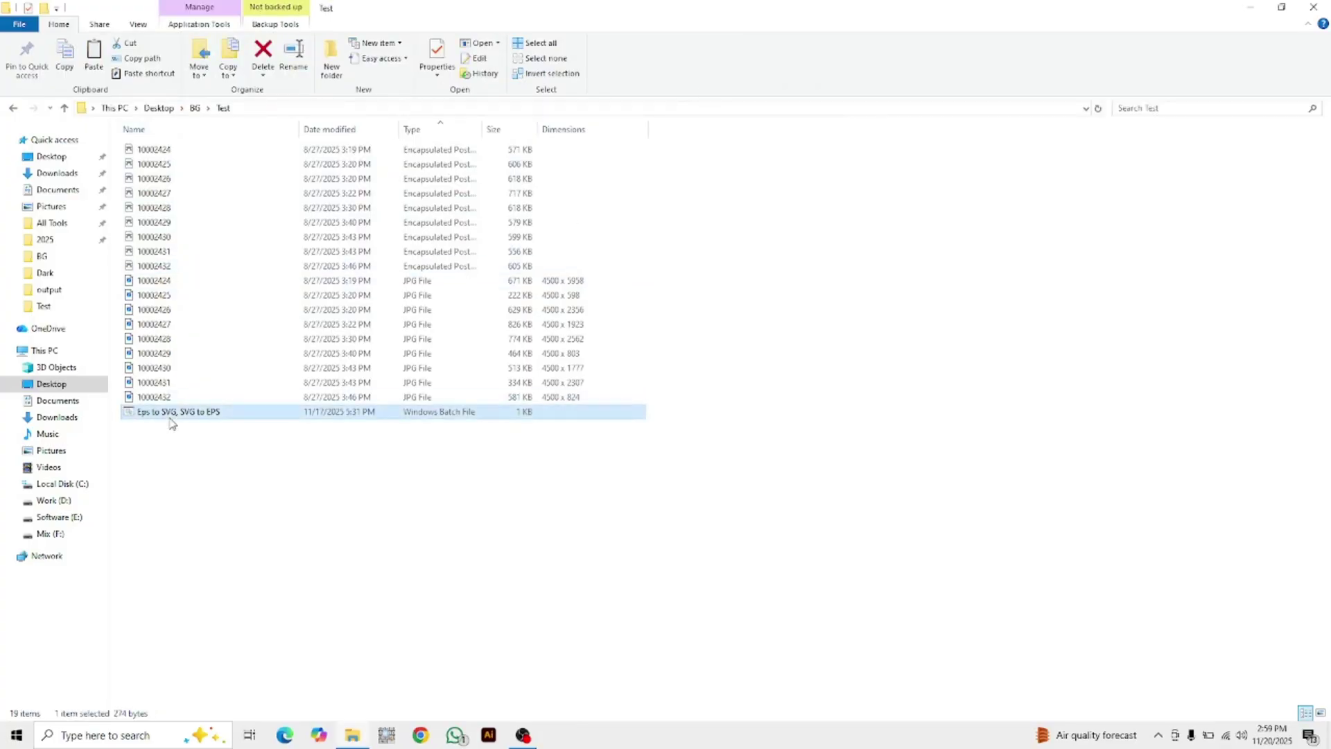
- Replace the EPS/SVG converter in the Test folder with a copy of the "JPG file size Increase" batch file from BG
click(147, 461)
click(64, 108)
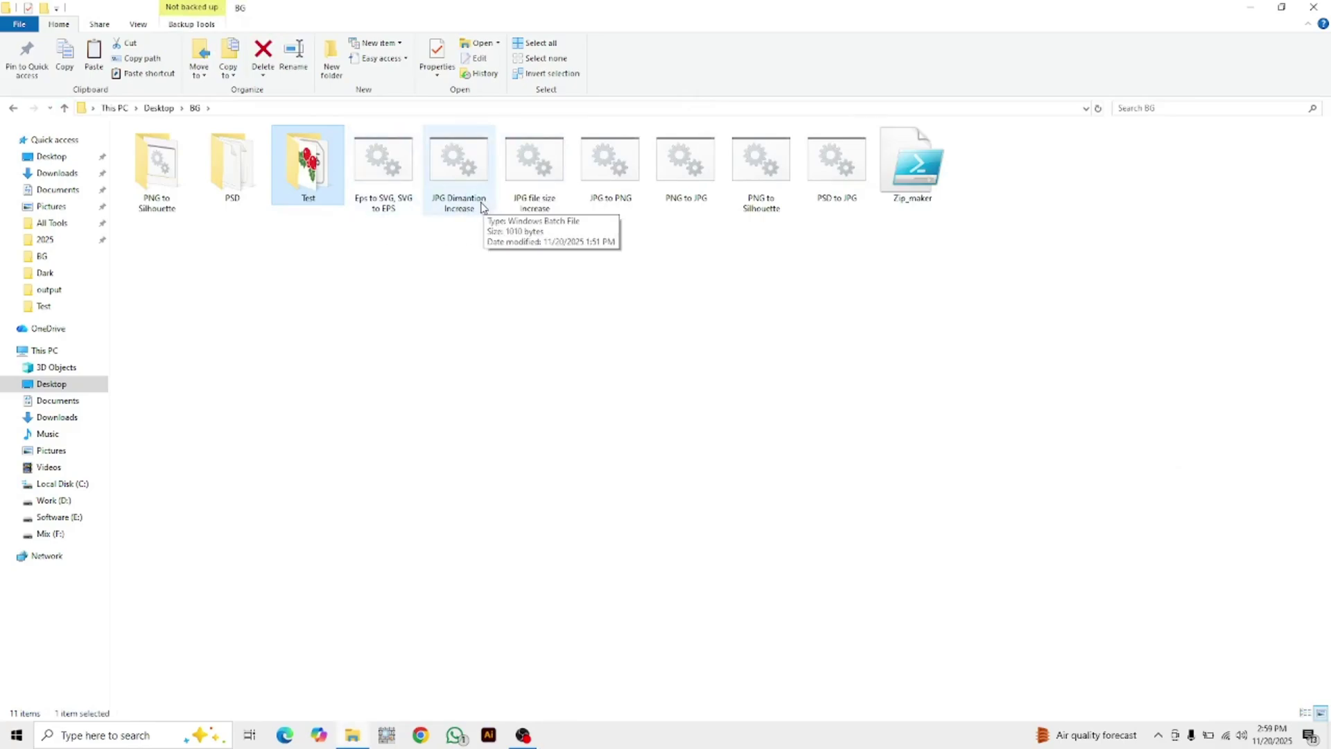
click(550, 210)
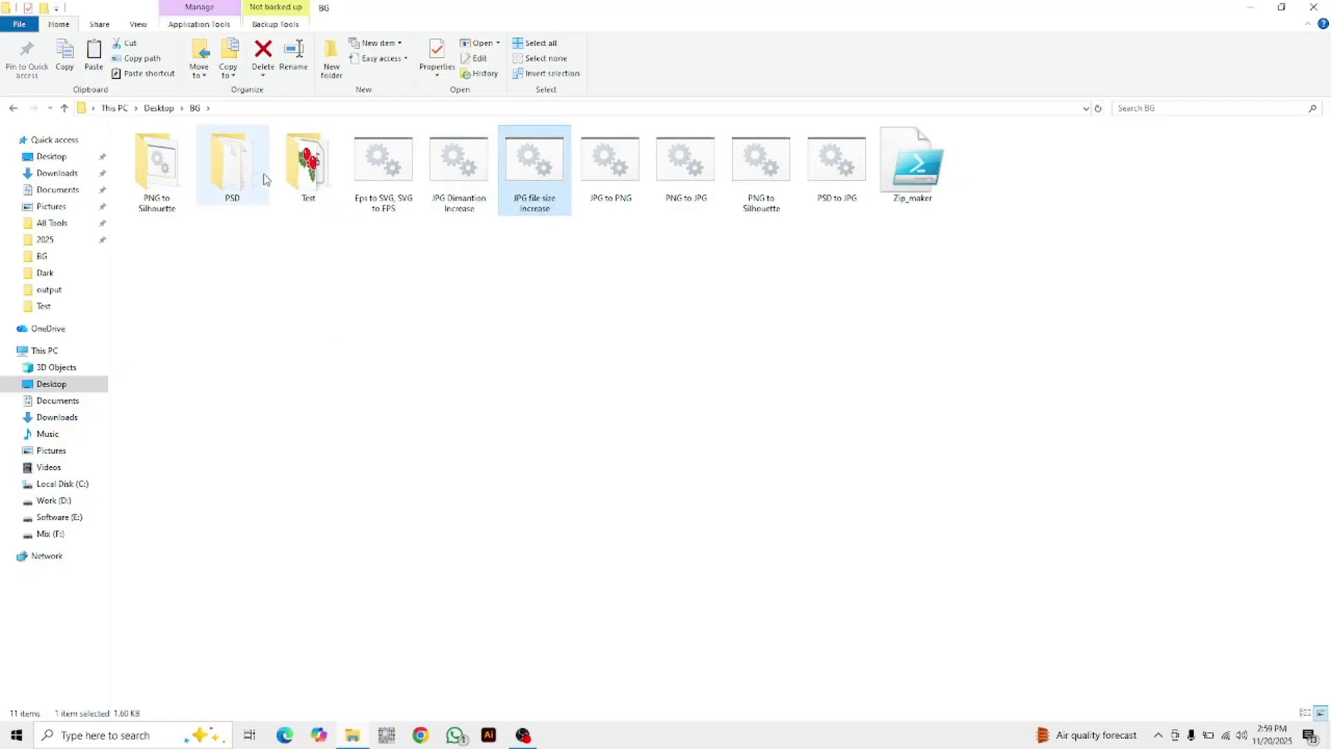
double_click(306, 168)
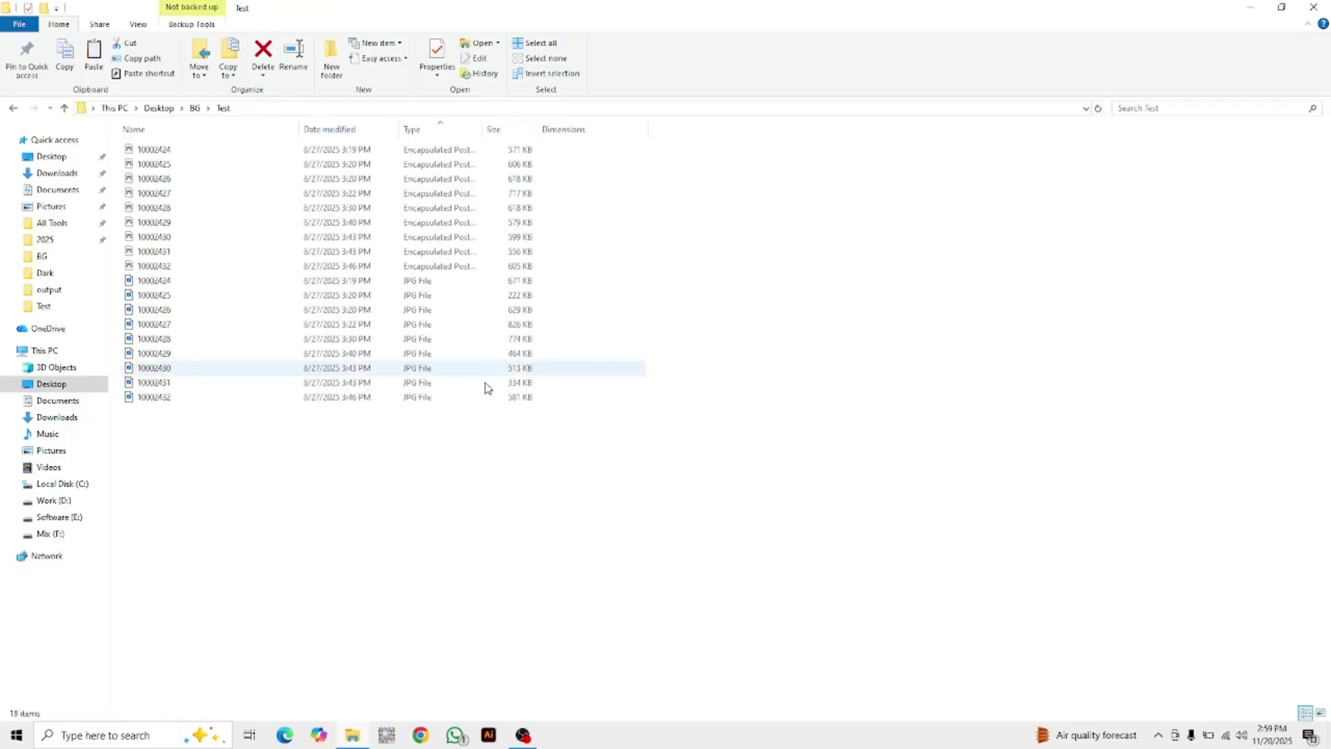
key(ctrl+v)
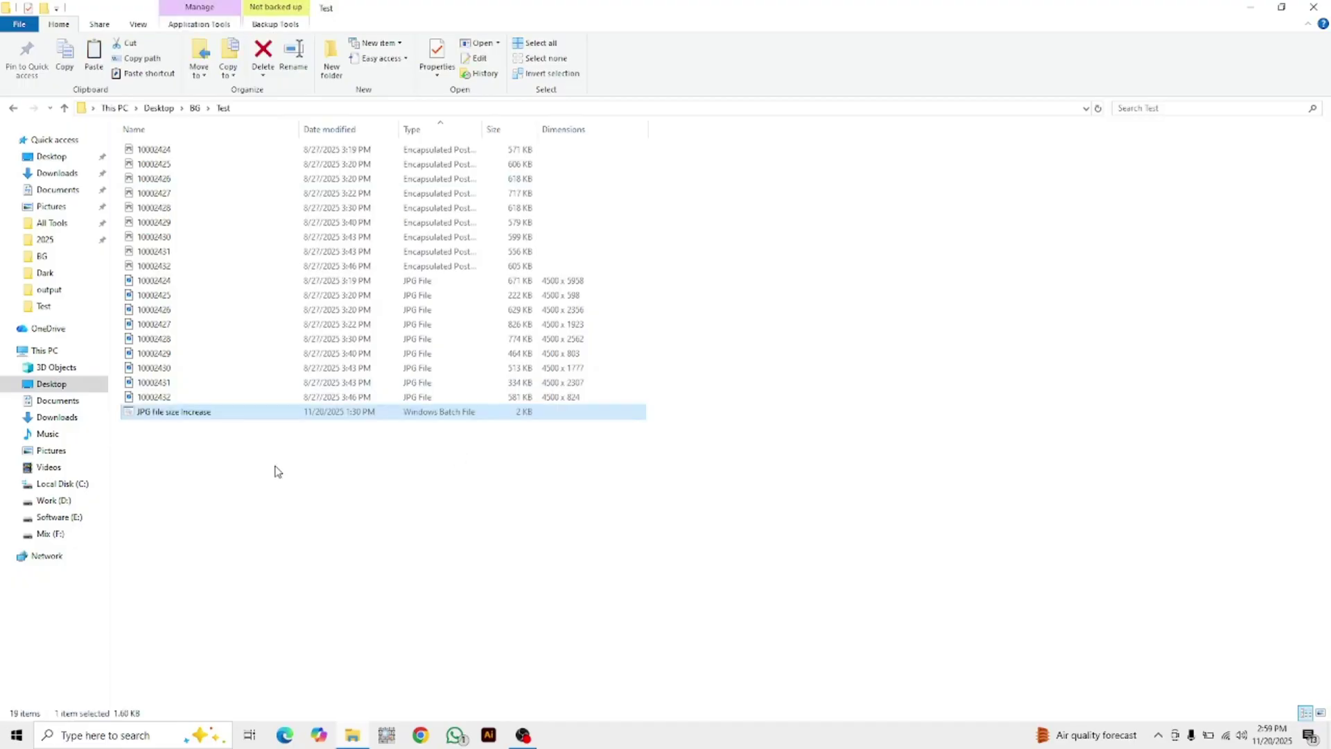
click(277, 467)
- Run the "JPG file size Increase" batch file with a target size of 1001 KB and a minimum size threshold of 600 KB
double_click(160, 415)
drag(291, 69, 853, 157)
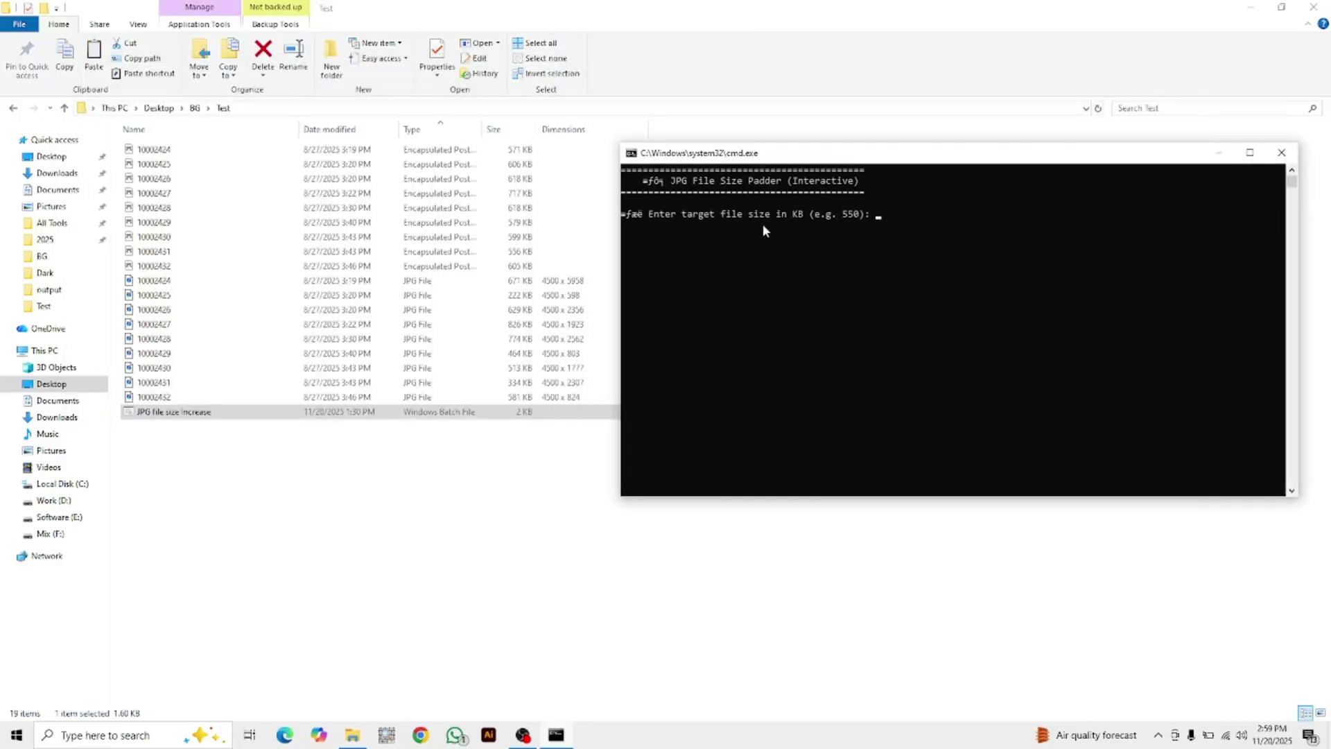
mouse_move(891, 154)
mouse_down()
mouse_move(924, 116)
mouse_move(904, 133)
mouse_up()
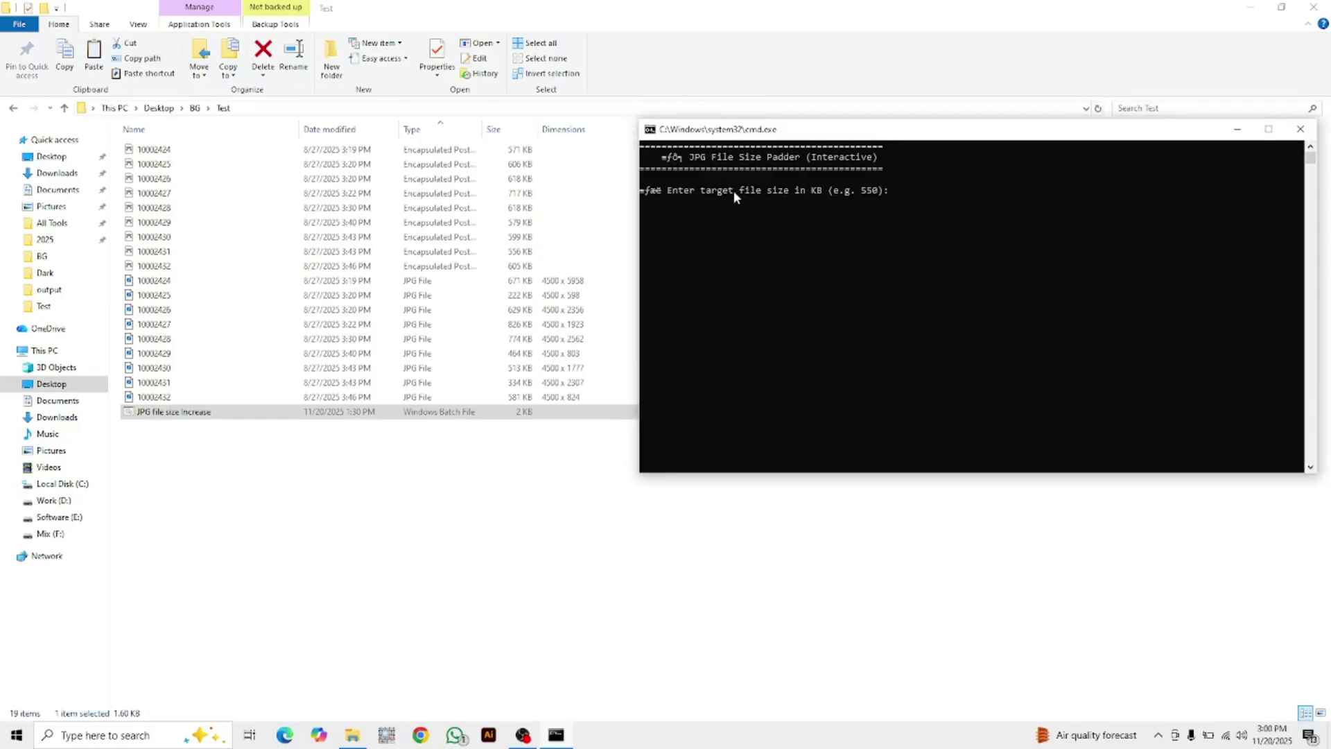
drag(799, 129, 837, 122)
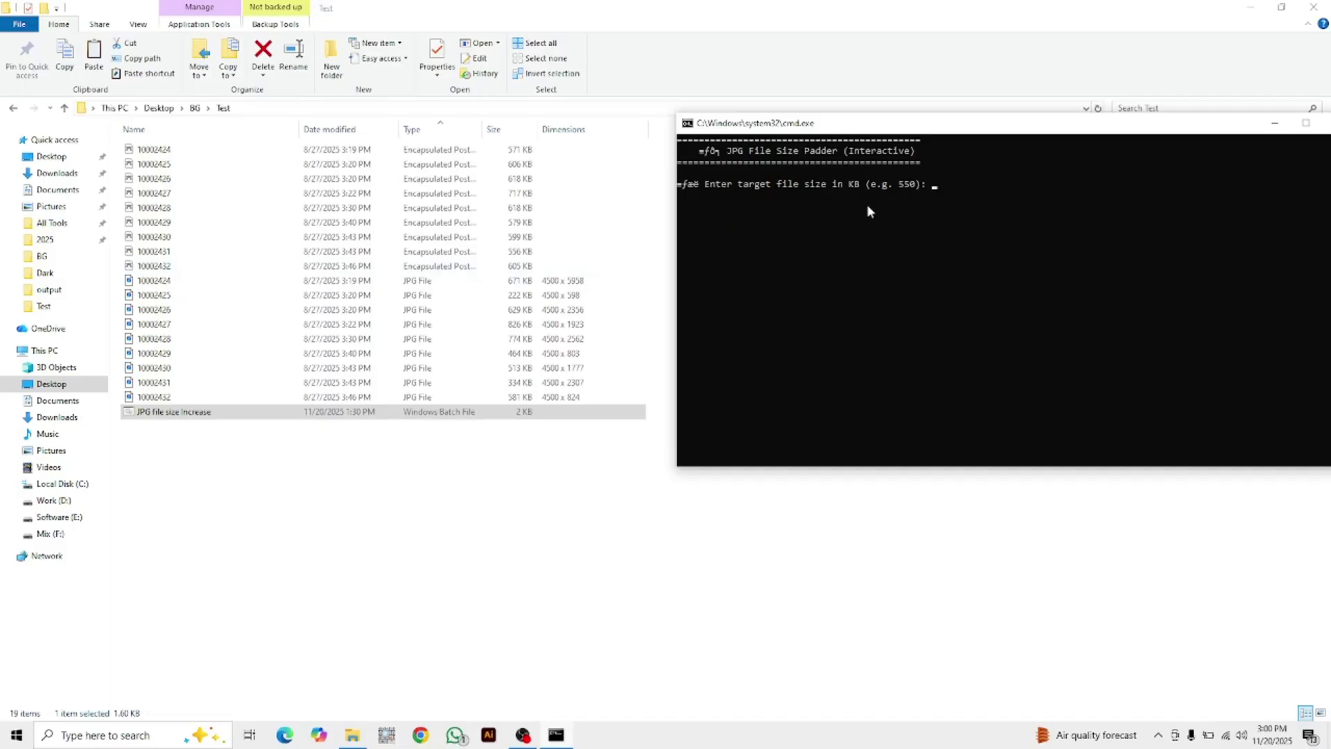
text(1001)
key(Return)
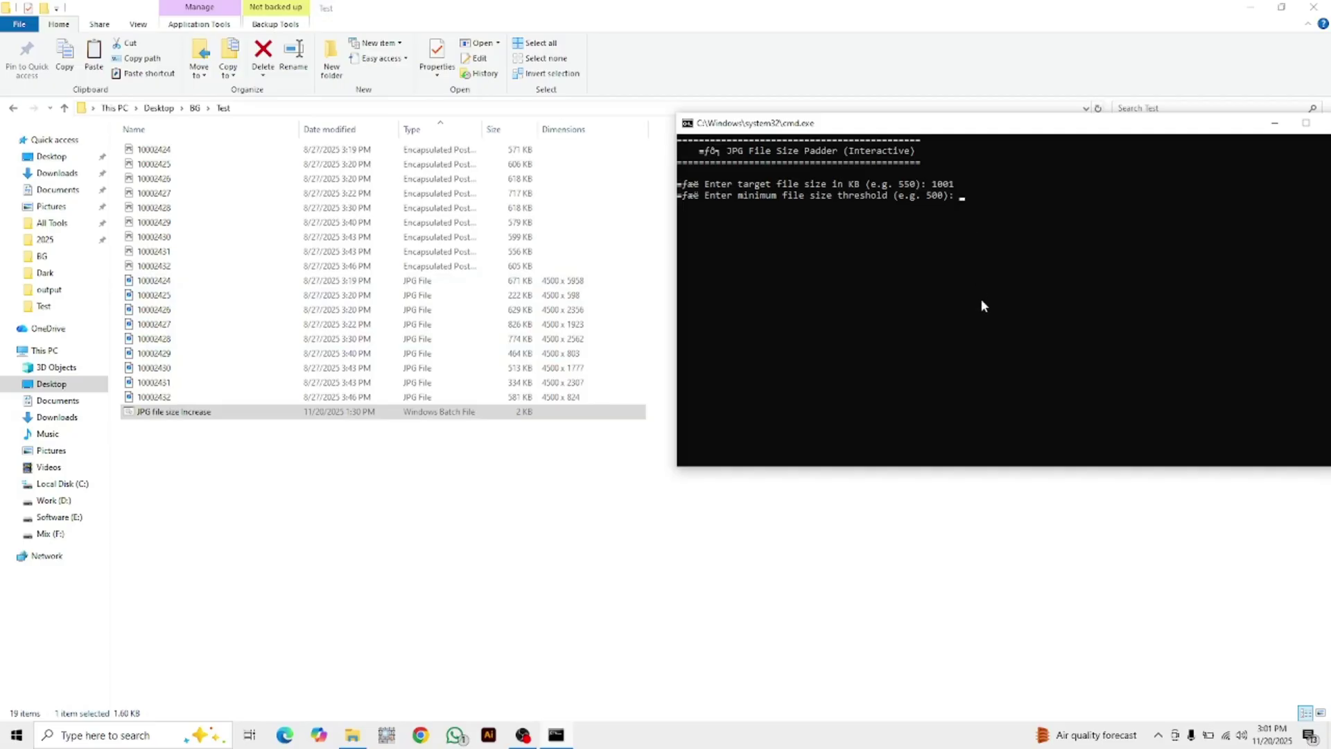
text(6000)
key(BackSpace)
key(Return)
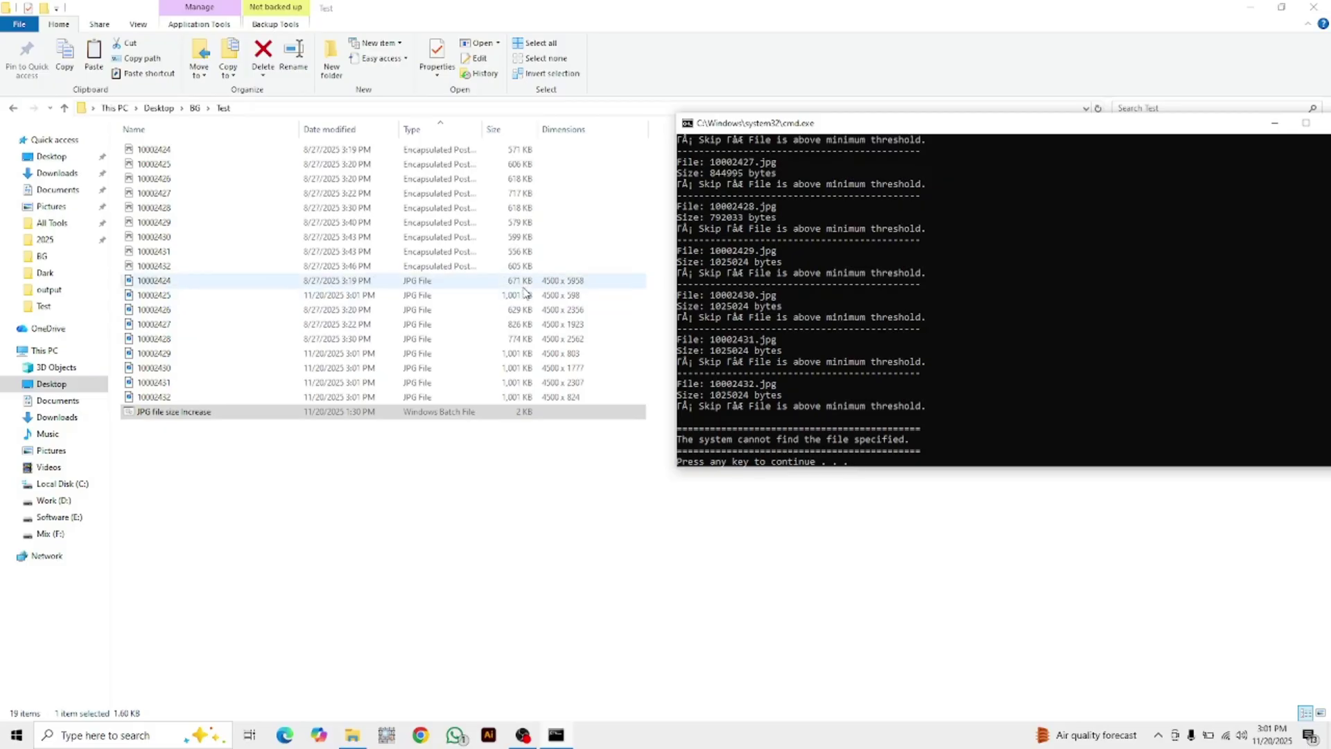
- Review the file size padding log back to its beginning, and close the console
scroll(1021, 412, up, 5)
scroll(995, 347, up, 5)
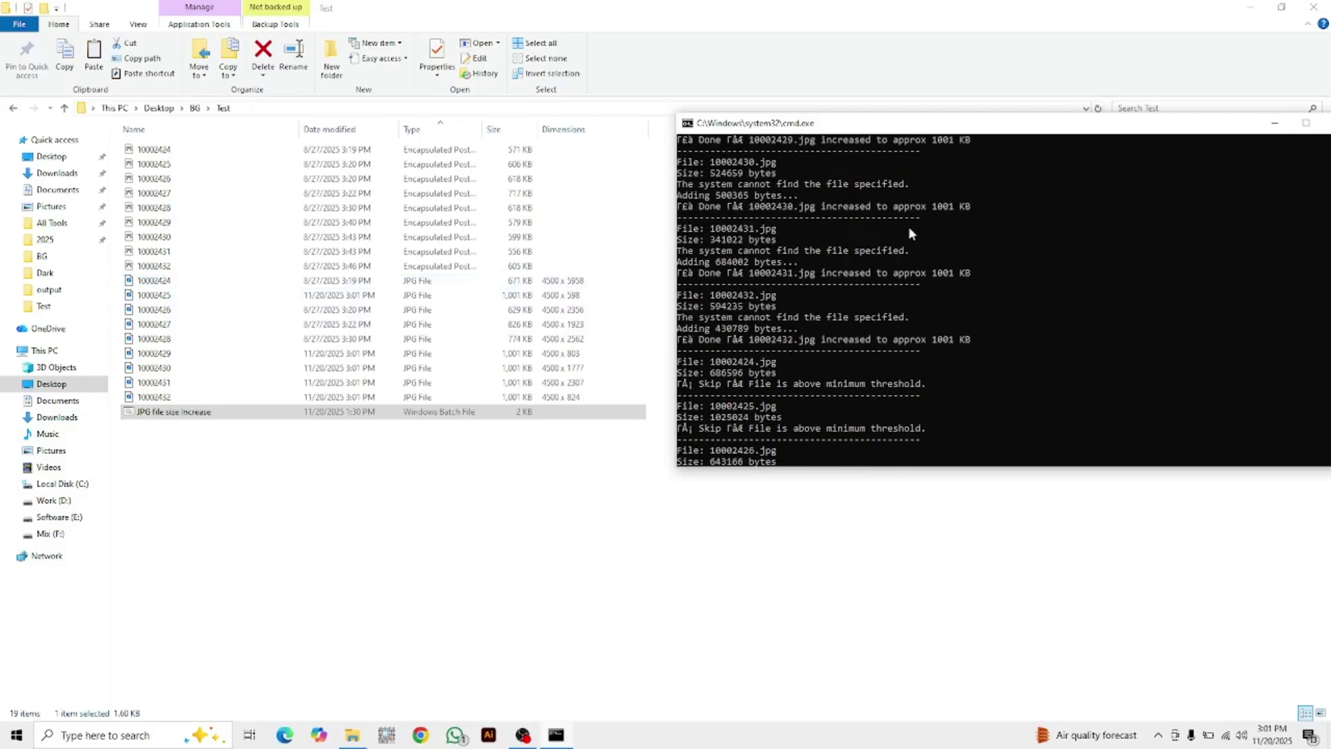
scroll(910, 234, up, 10)
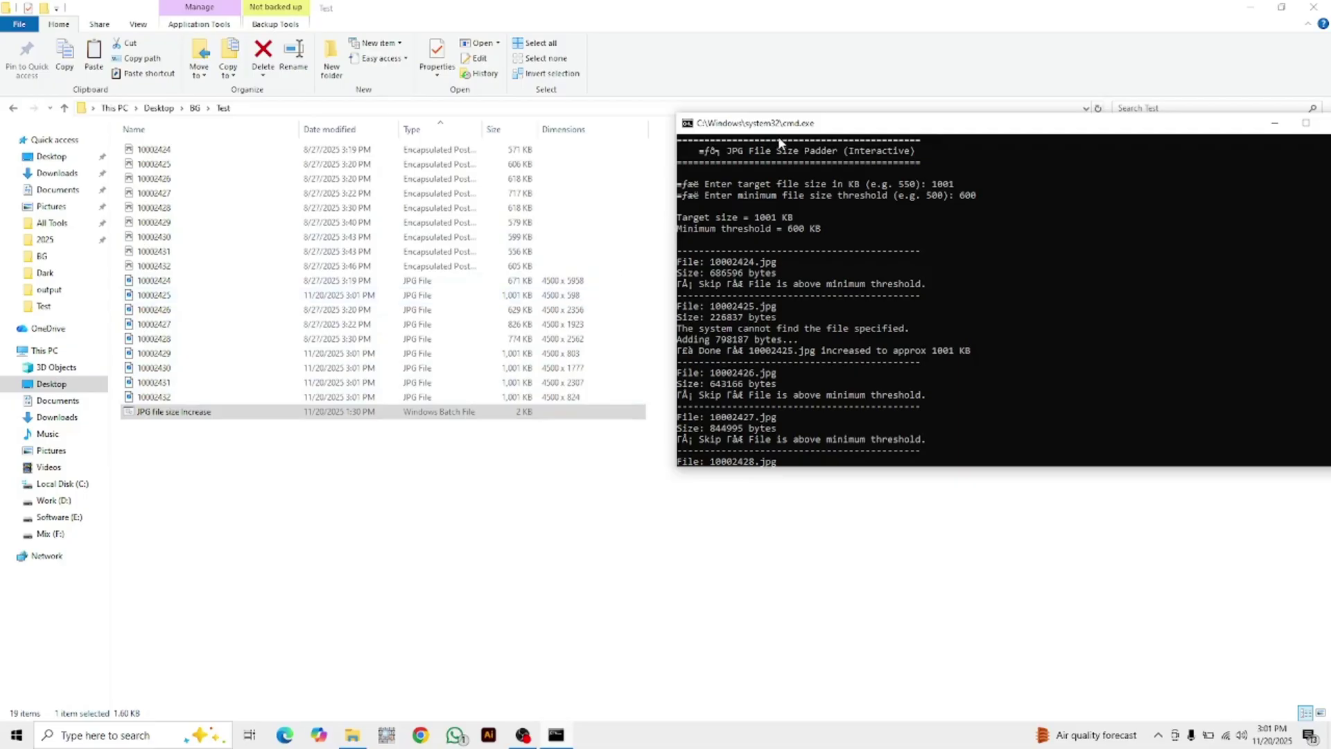
drag(814, 125, 645, 124)
key(Return)
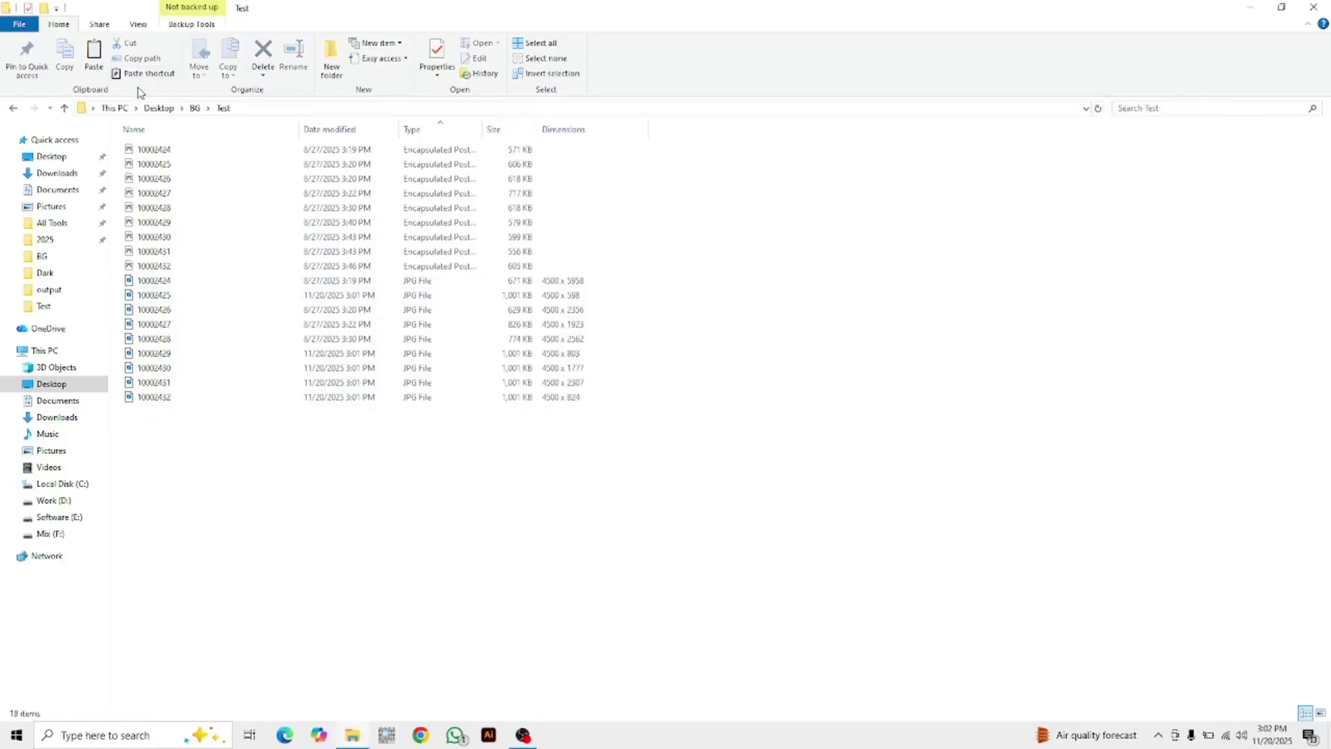
- Replace the size-increase batch file in the Test folder with a copy of "JPG Dimantion Increase" from the BG folder
click(64, 107)
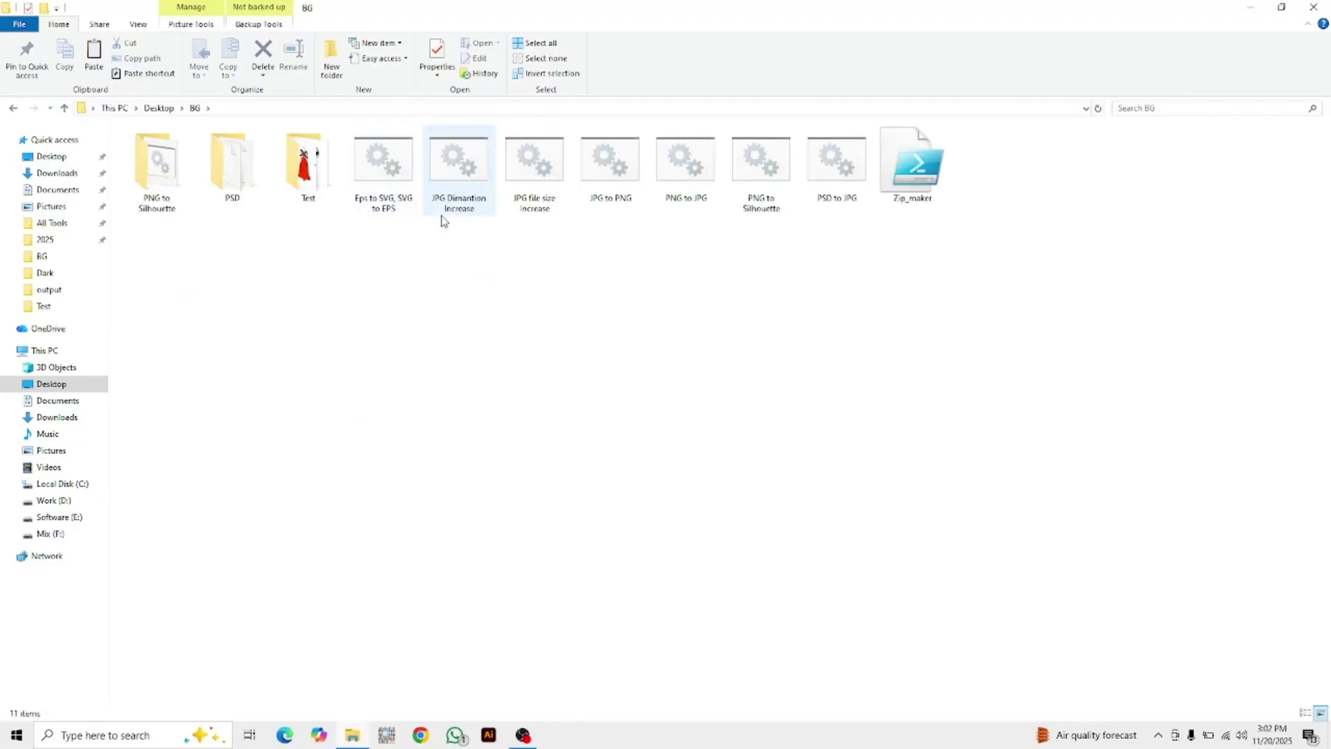
click(469, 158)
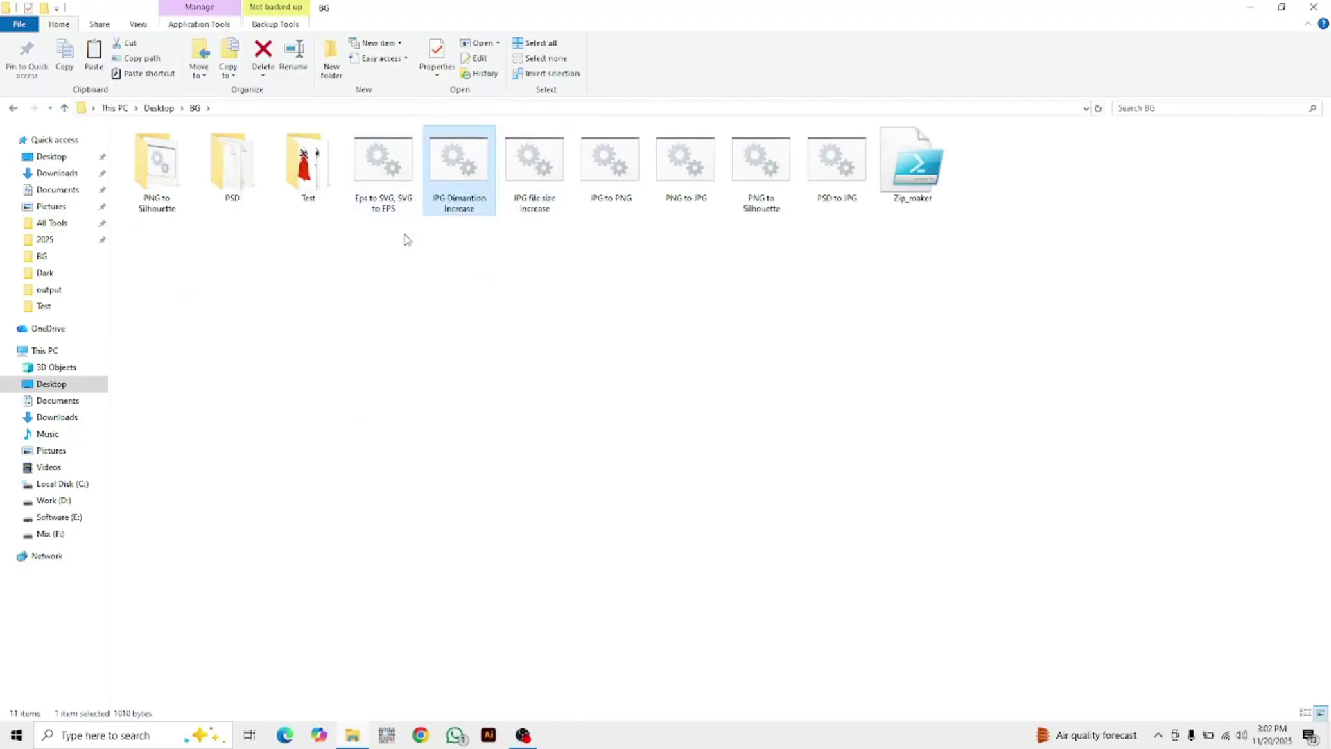
double_click(306, 170)
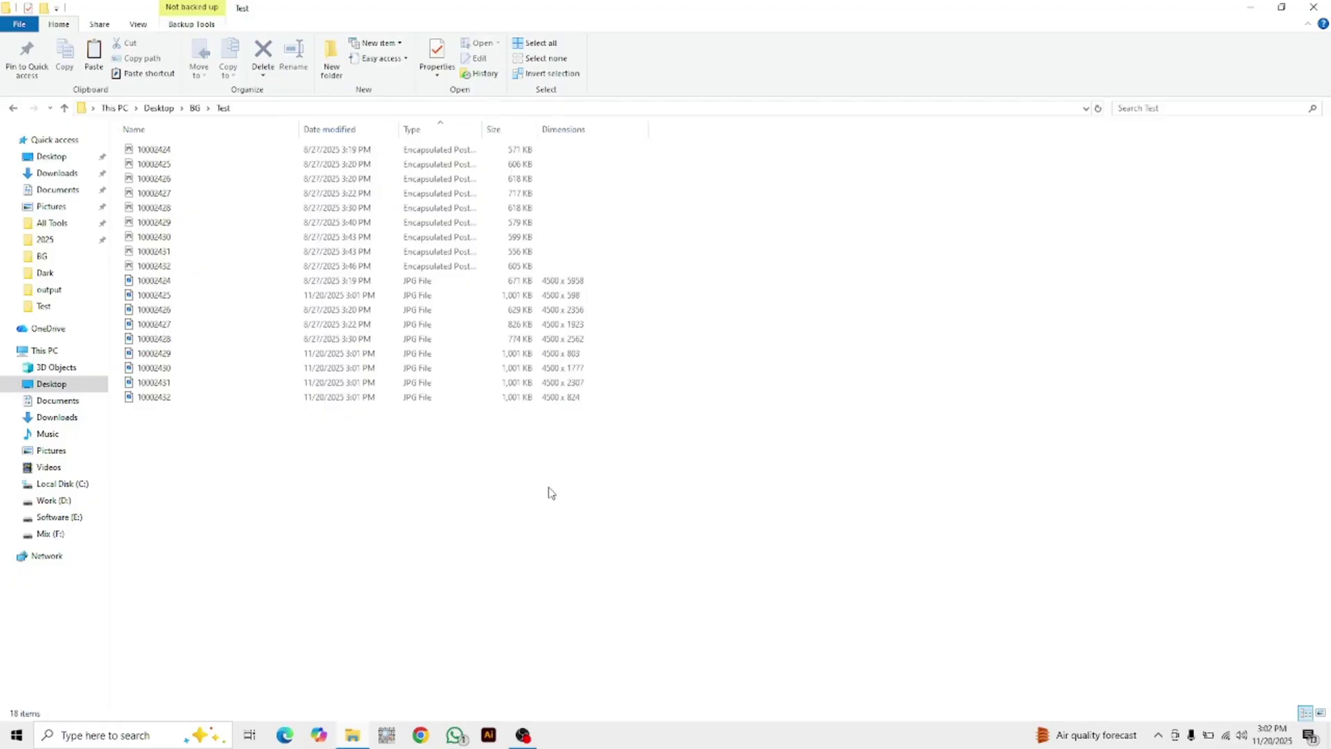
key(ctrl+v)
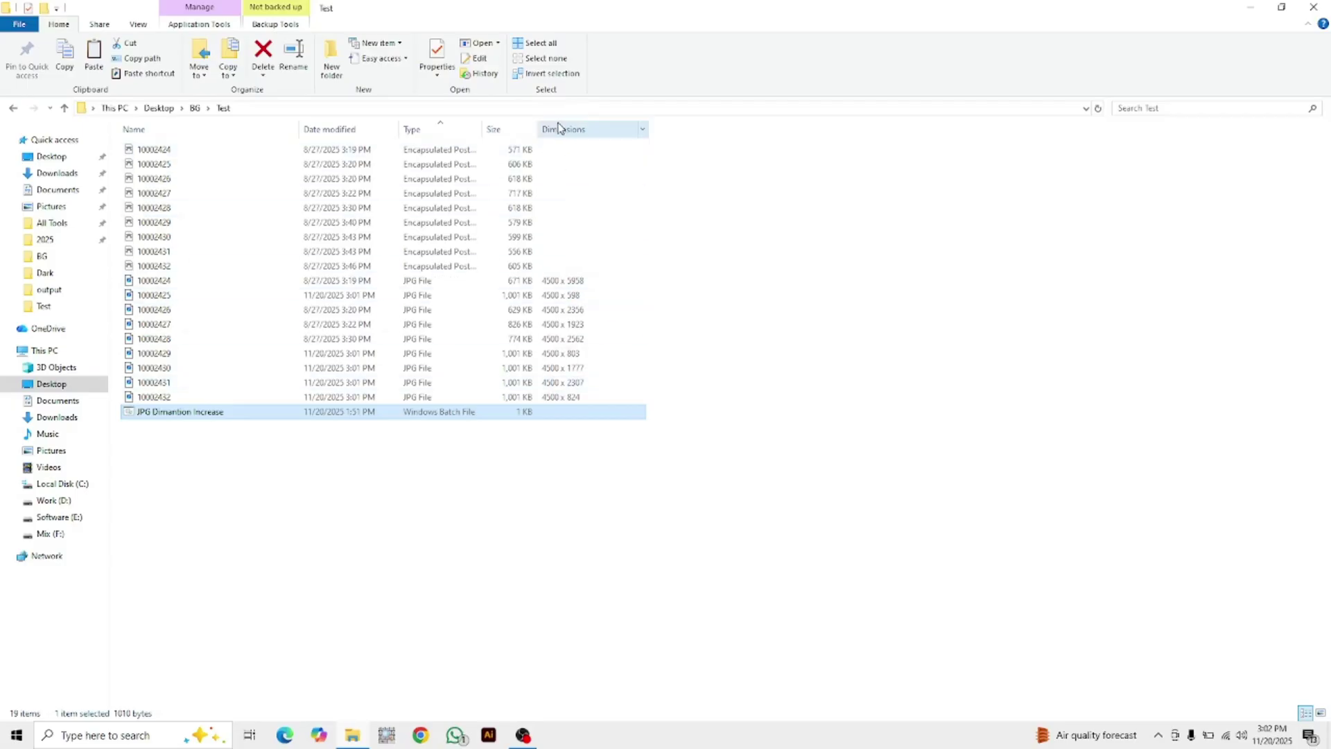
- Browse the additional detail columns available for the Test folder's file list, and leave without changing them
right_click(676, 135)
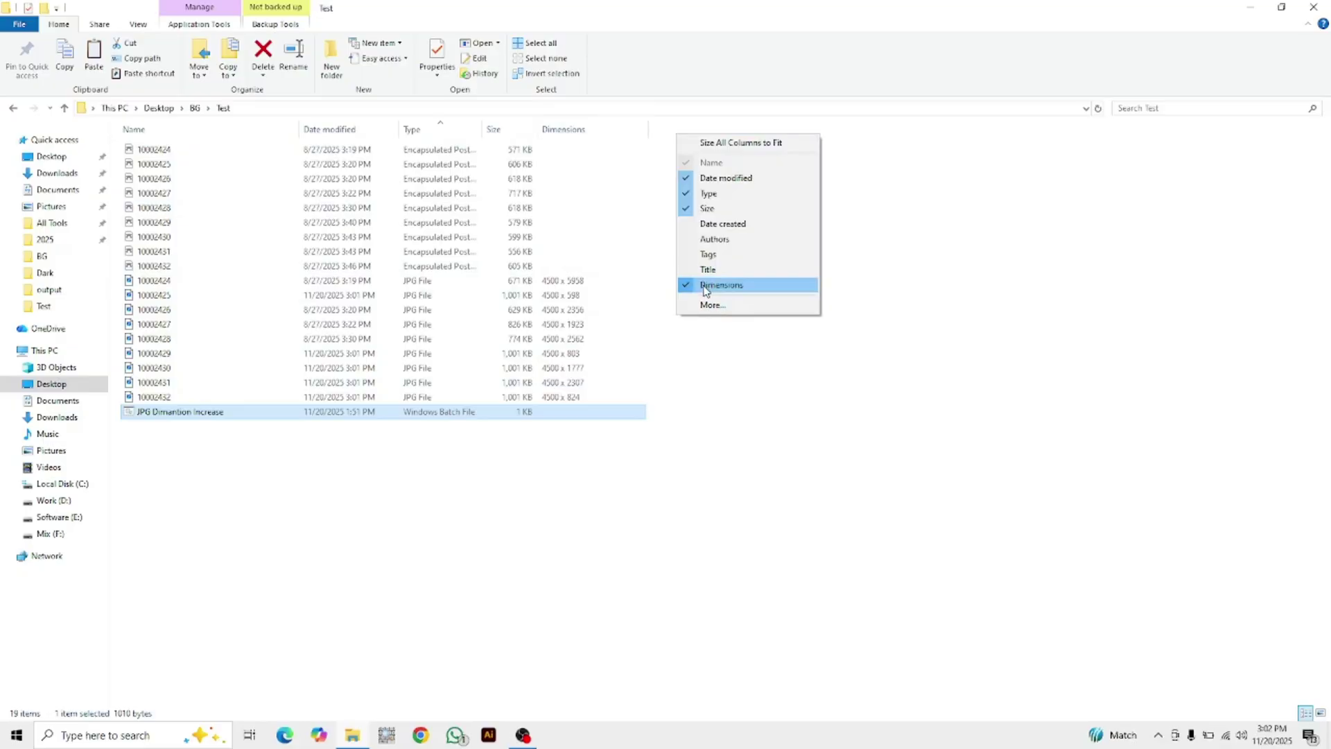
click(718, 306)
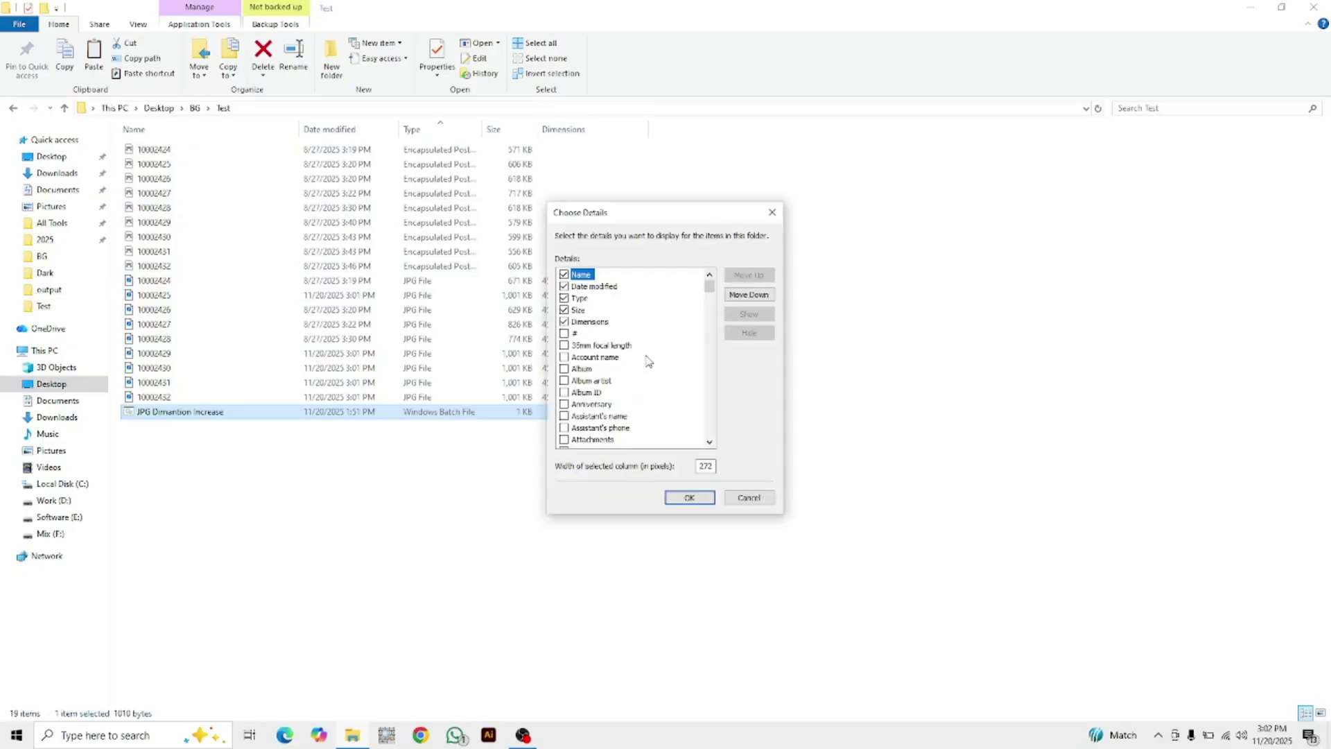
scroll(638, 370, down, 10)
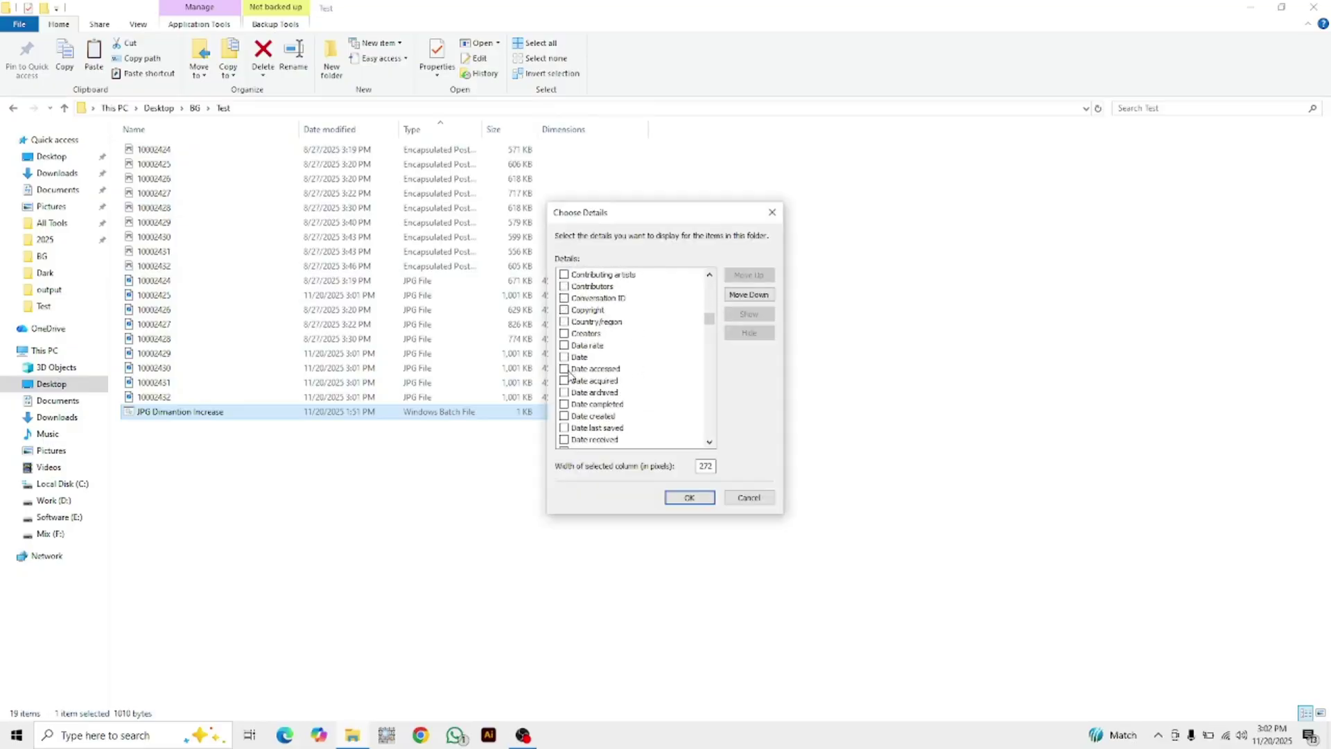
scroll(569, 413, down, 4)
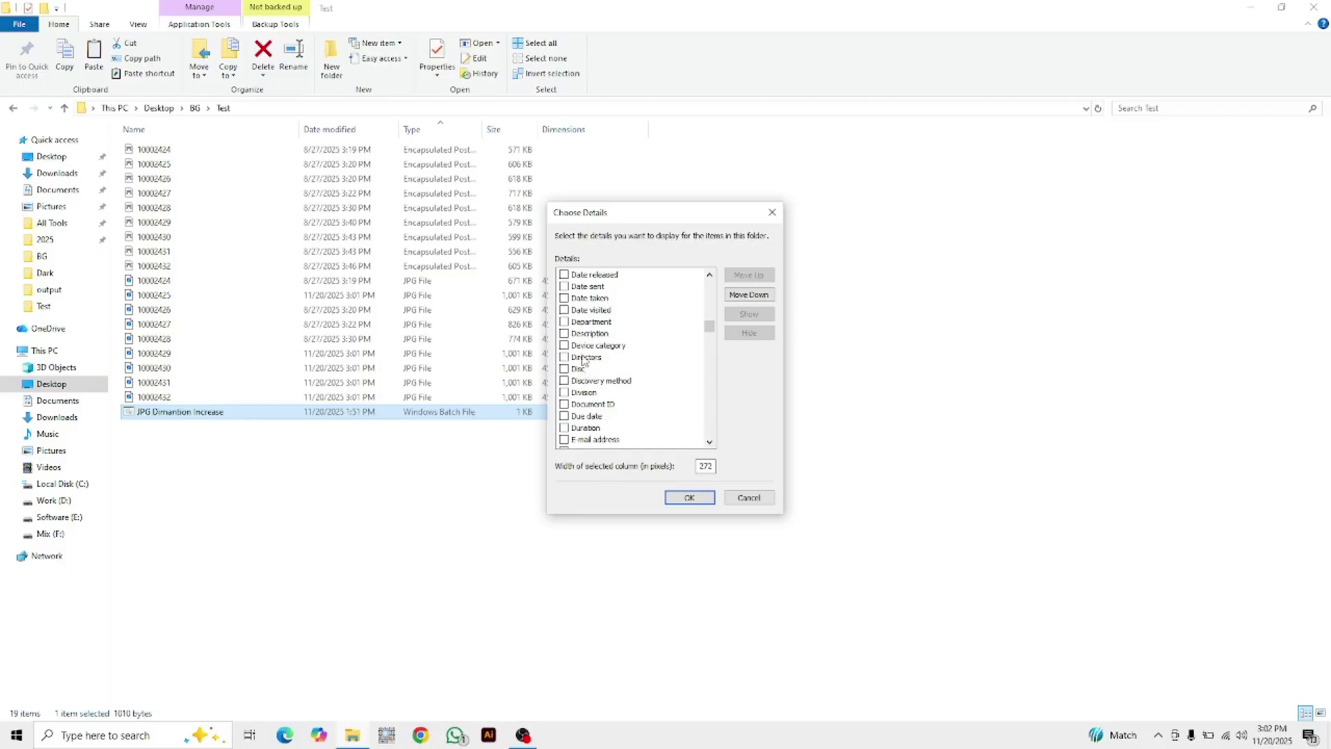
click(748, 497)
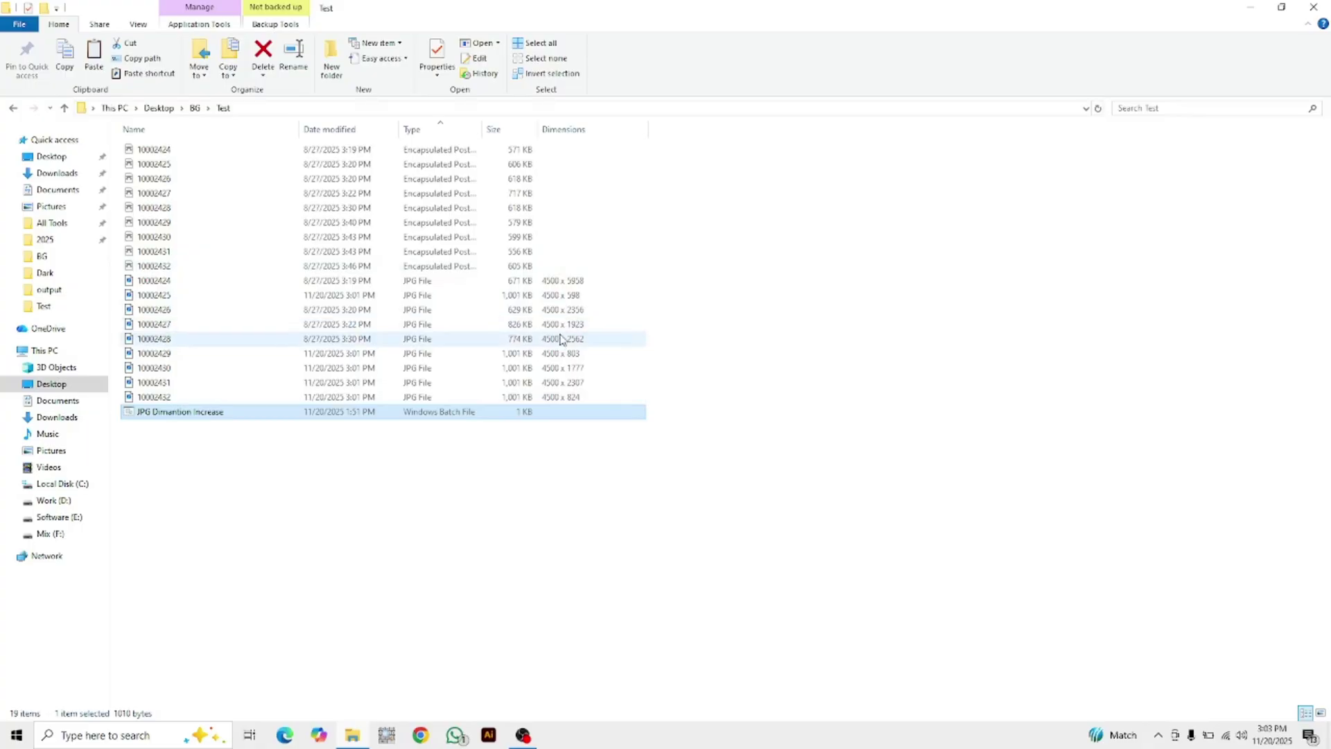
- Try running the "JPG Dimantion Increase" batch file with a resize multiply value of 1
double_click(173, 414)
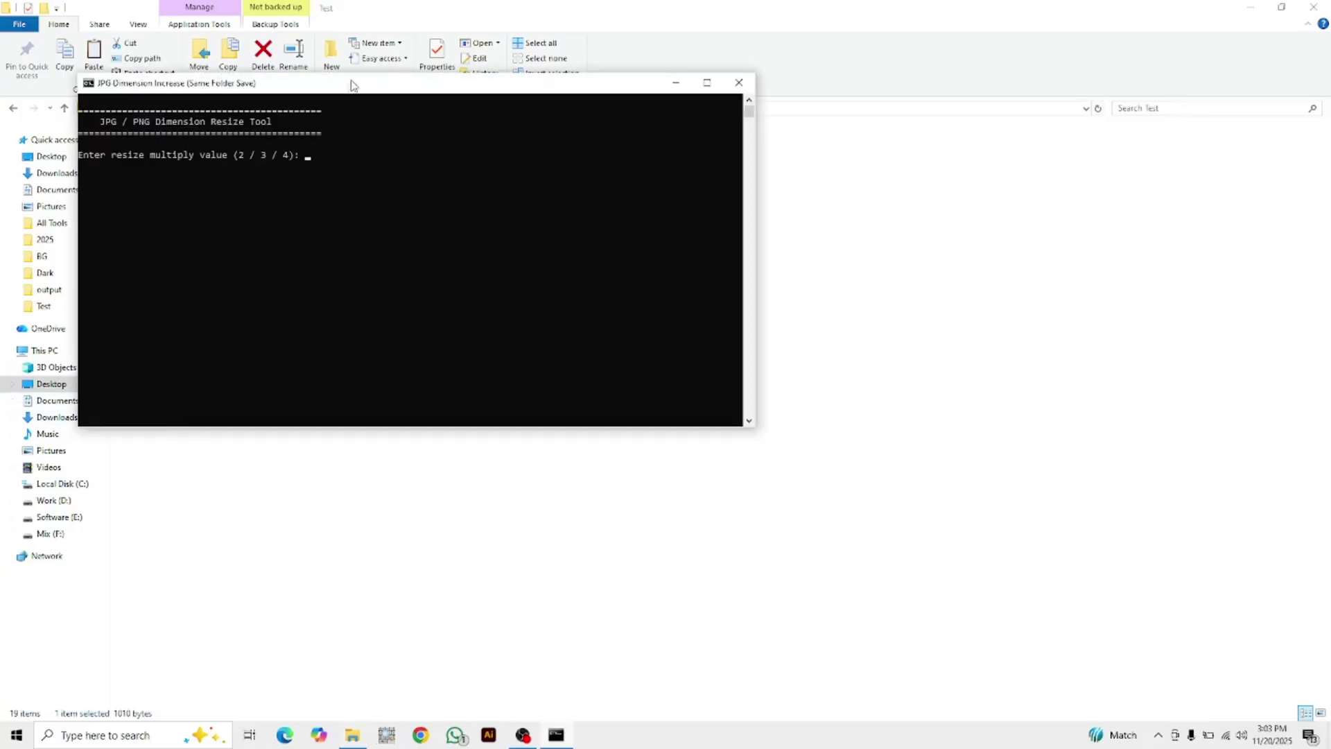
drag(329, 81, 945, 144)
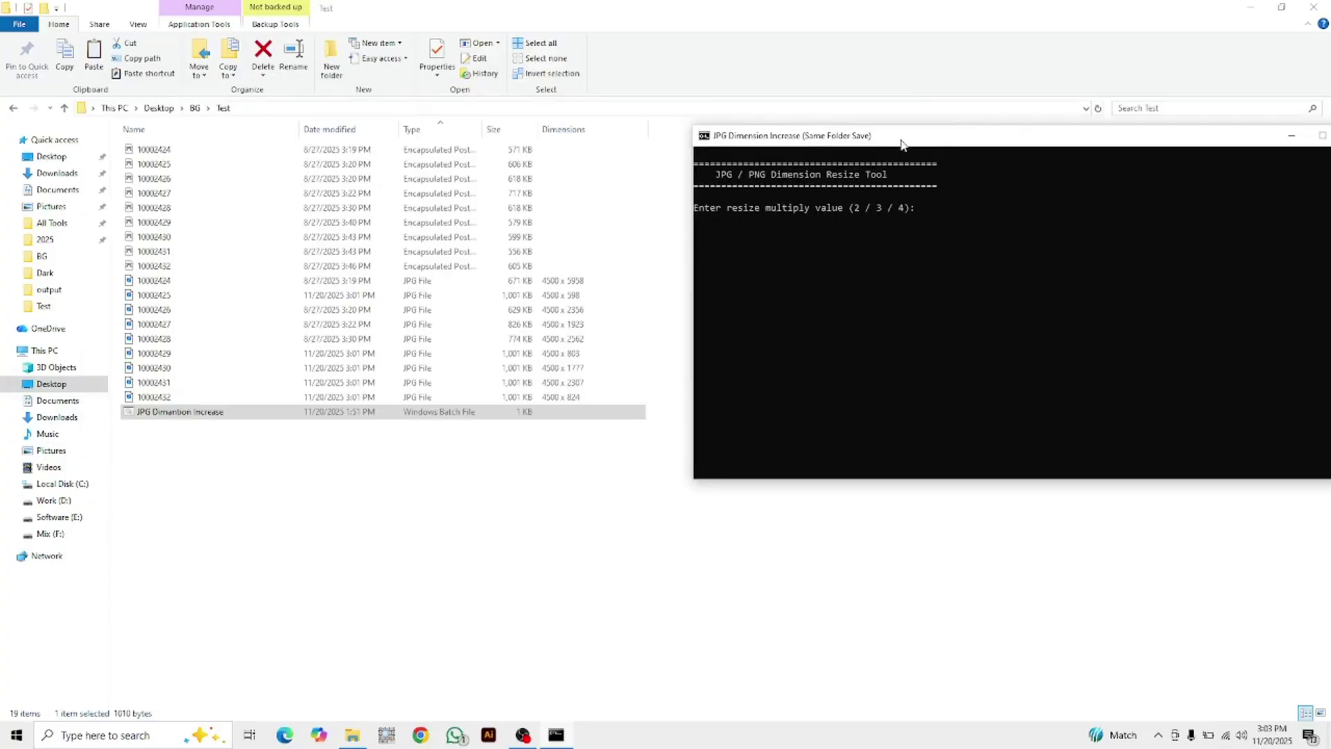
drag(902, 143, 818, 132)
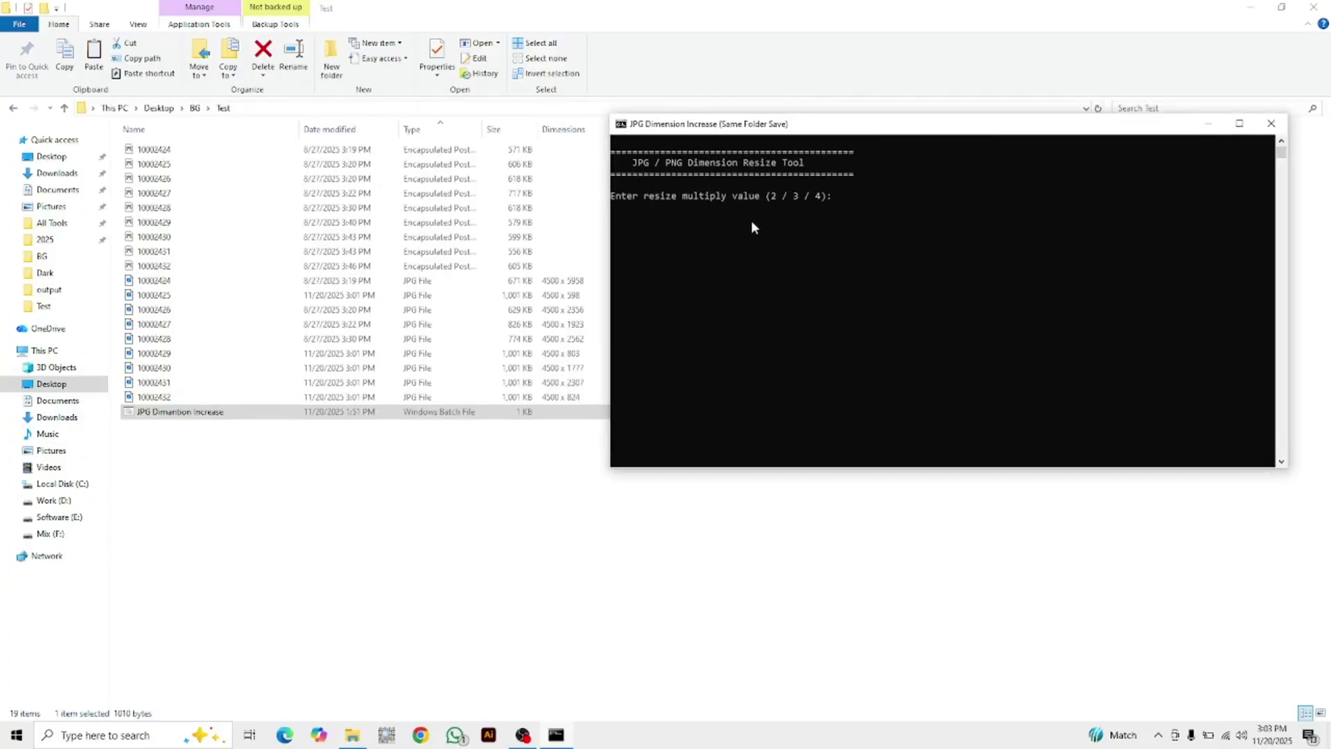
drag(797, 129, 852, 129)
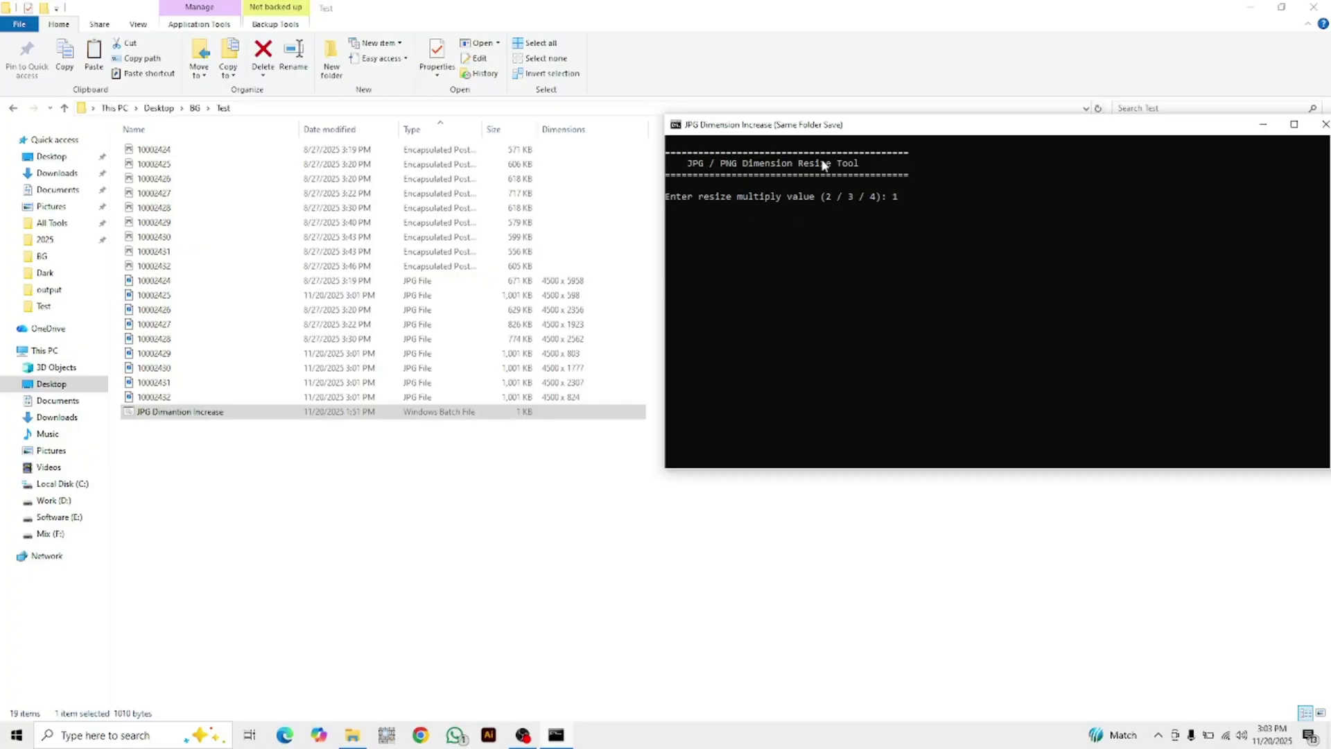
key(Return)
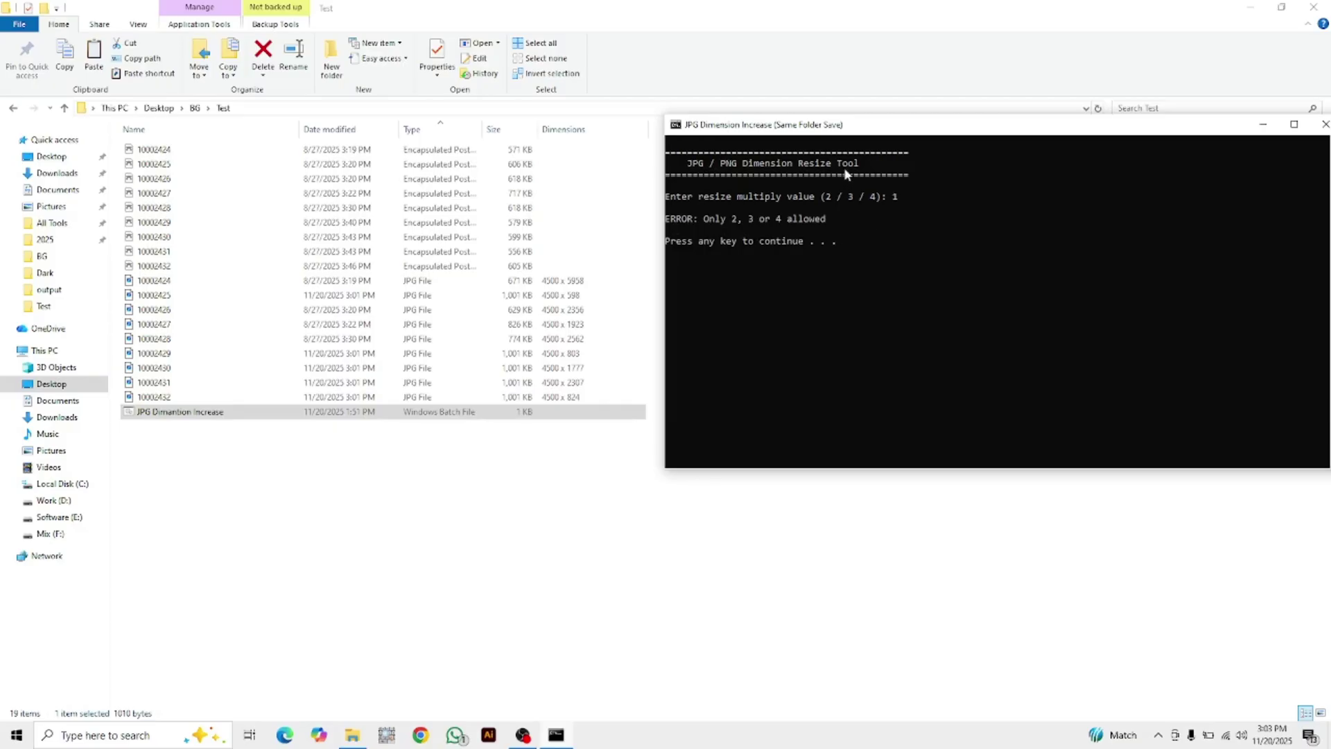
mouse_move(859, 130)
mouse_down()
mouse_move(884, 130)
mouse_move(859, 124)
mouse_up()
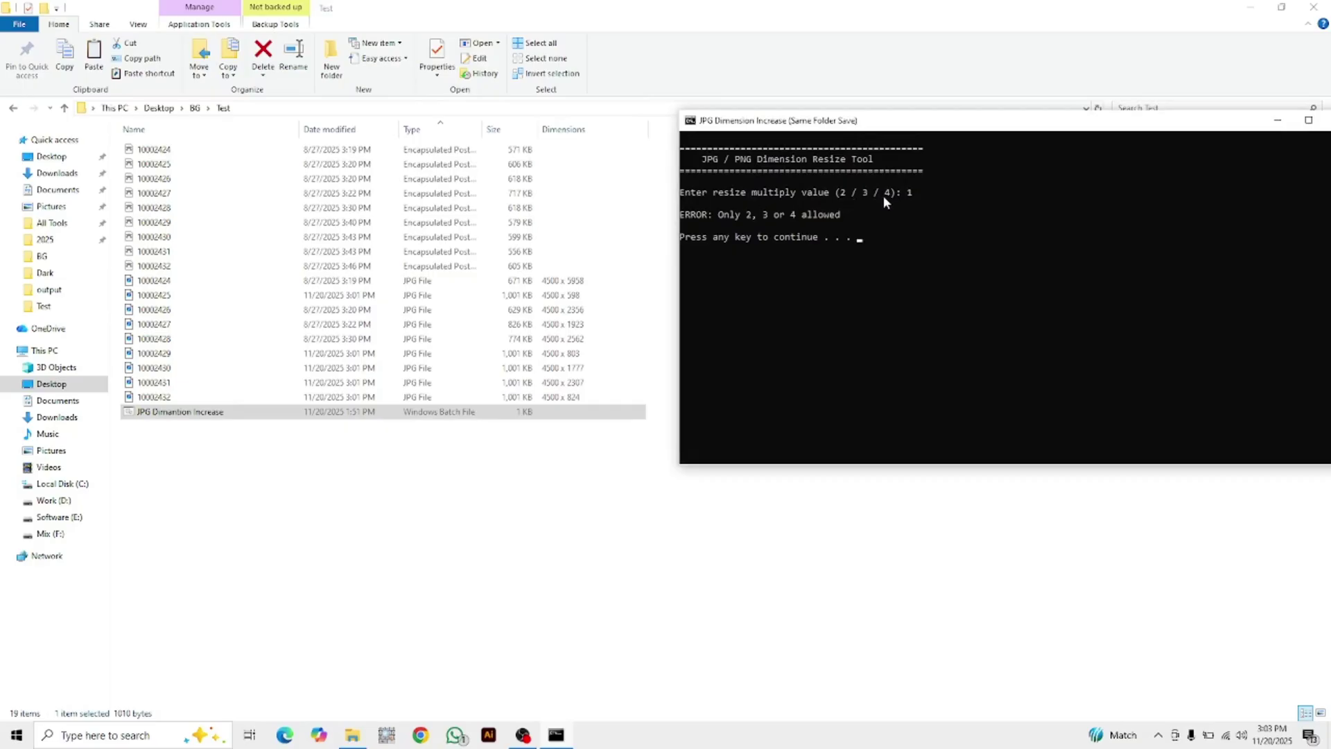
key(Return)
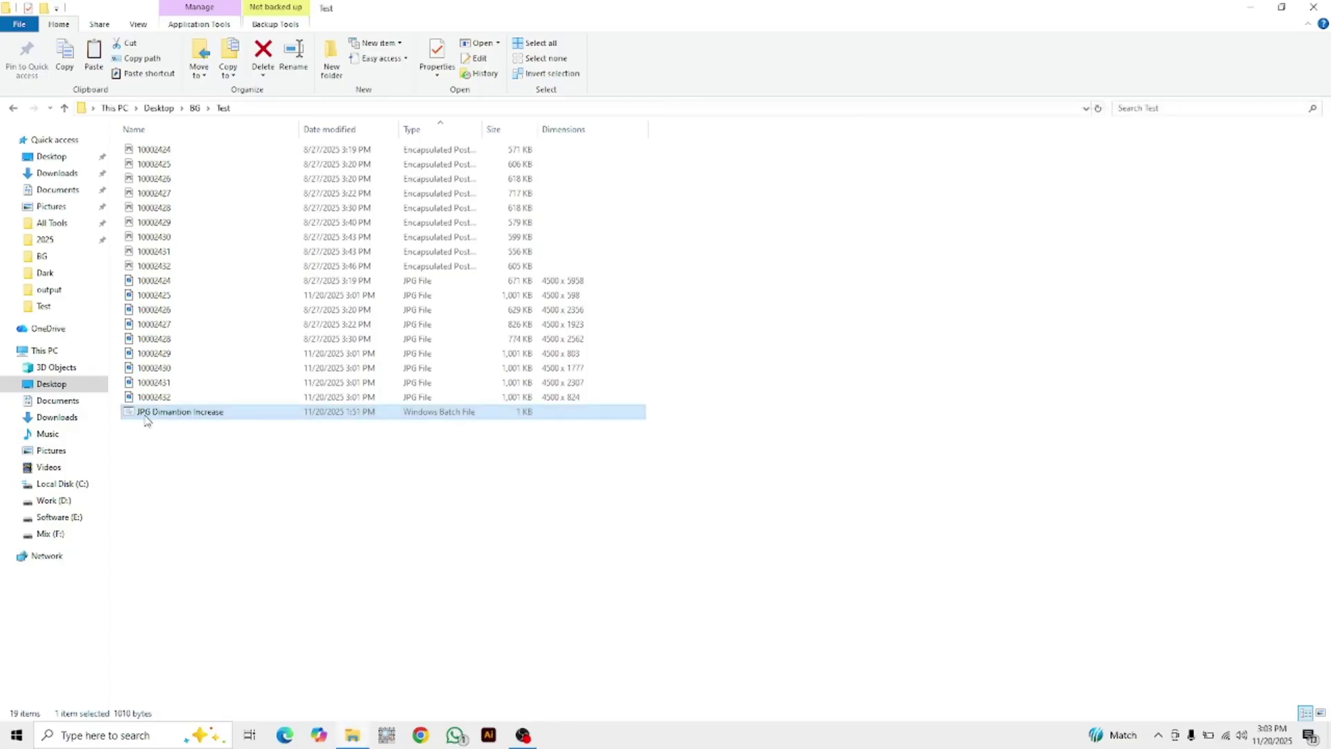
- Run the "JPG Dimantion Increase" batch file with a resize multiply value of 2, and close its console after the _x2 copies are made
double_click(144, 413)
drag(333, 125, 806, 114)
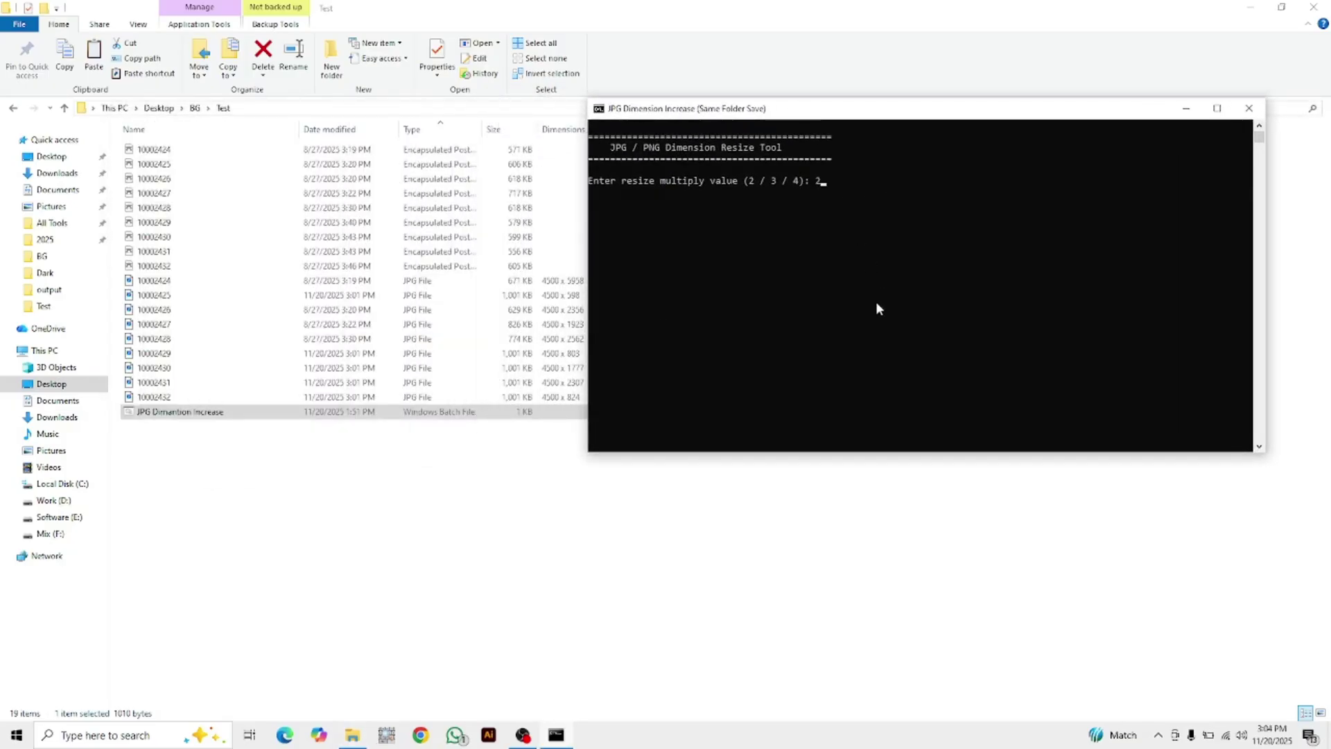
key(Return)
drag(718, 113, 843, 107)
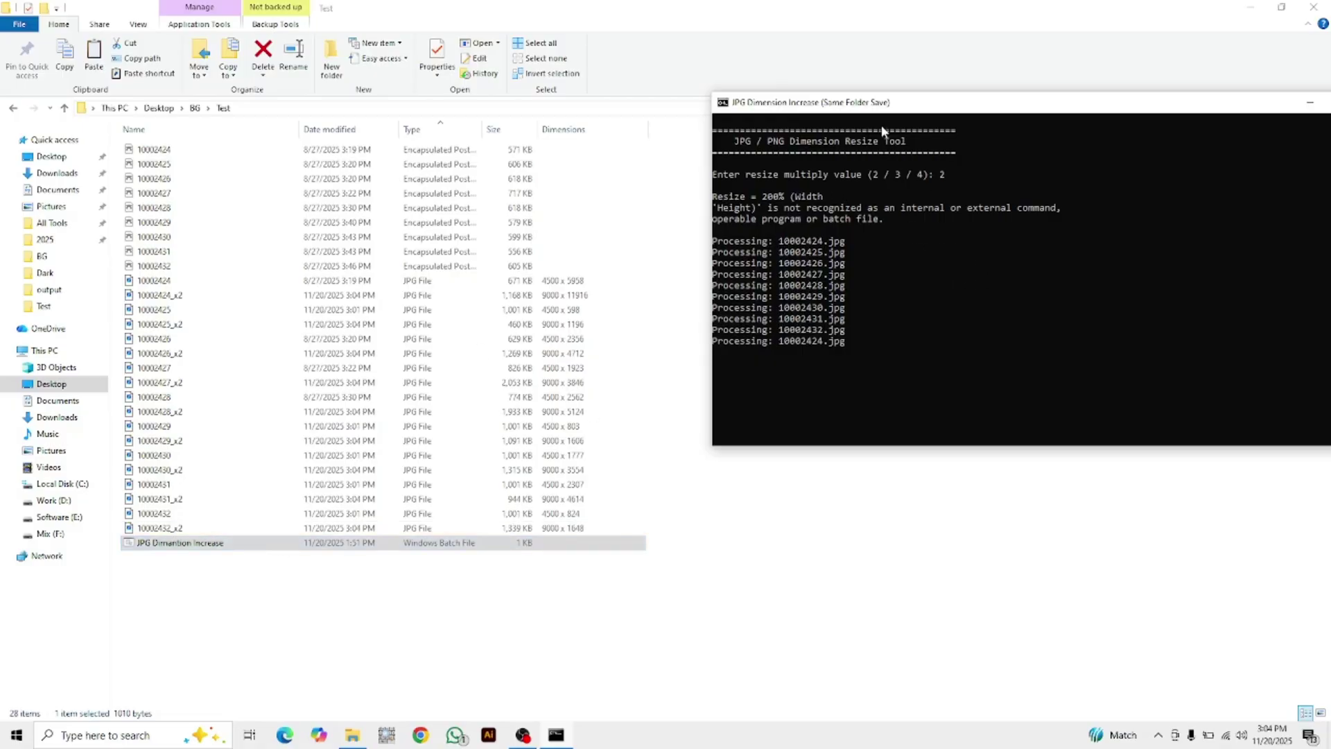
drag(889, 103, 845, 96)
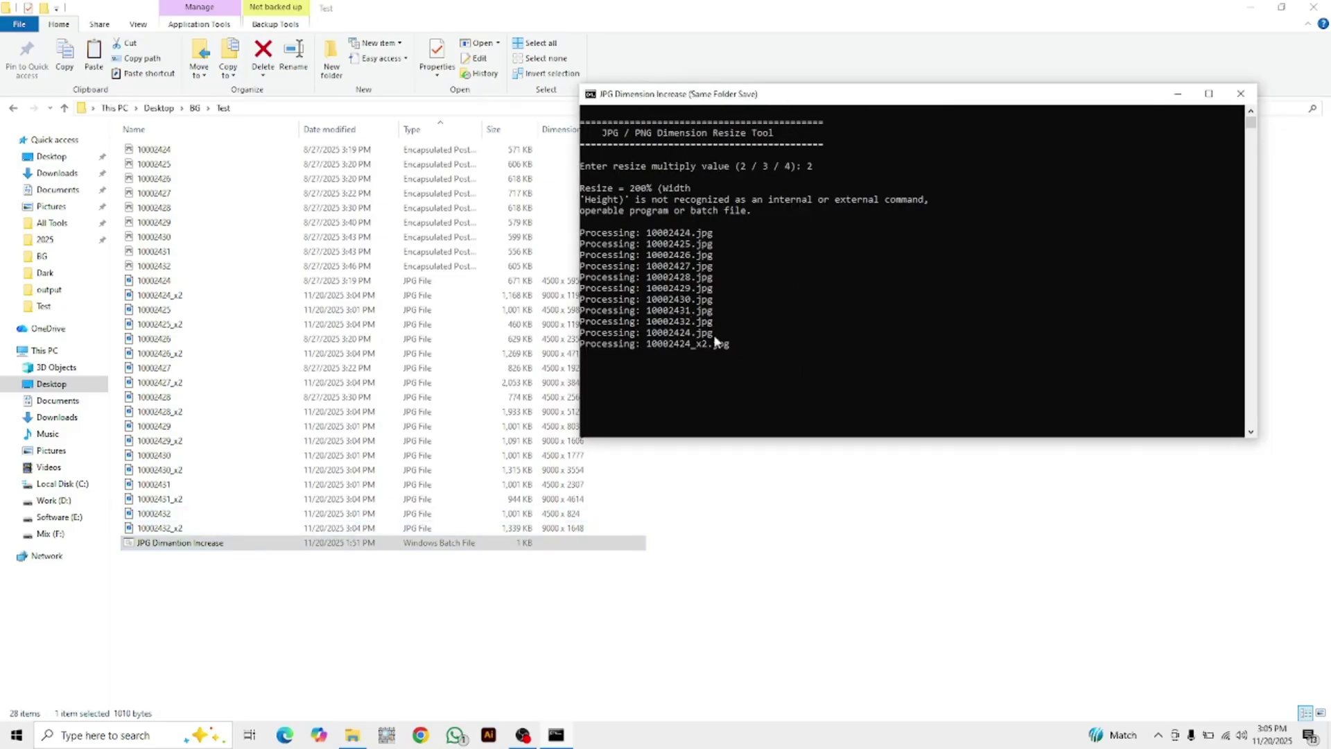
click(1241, 94)
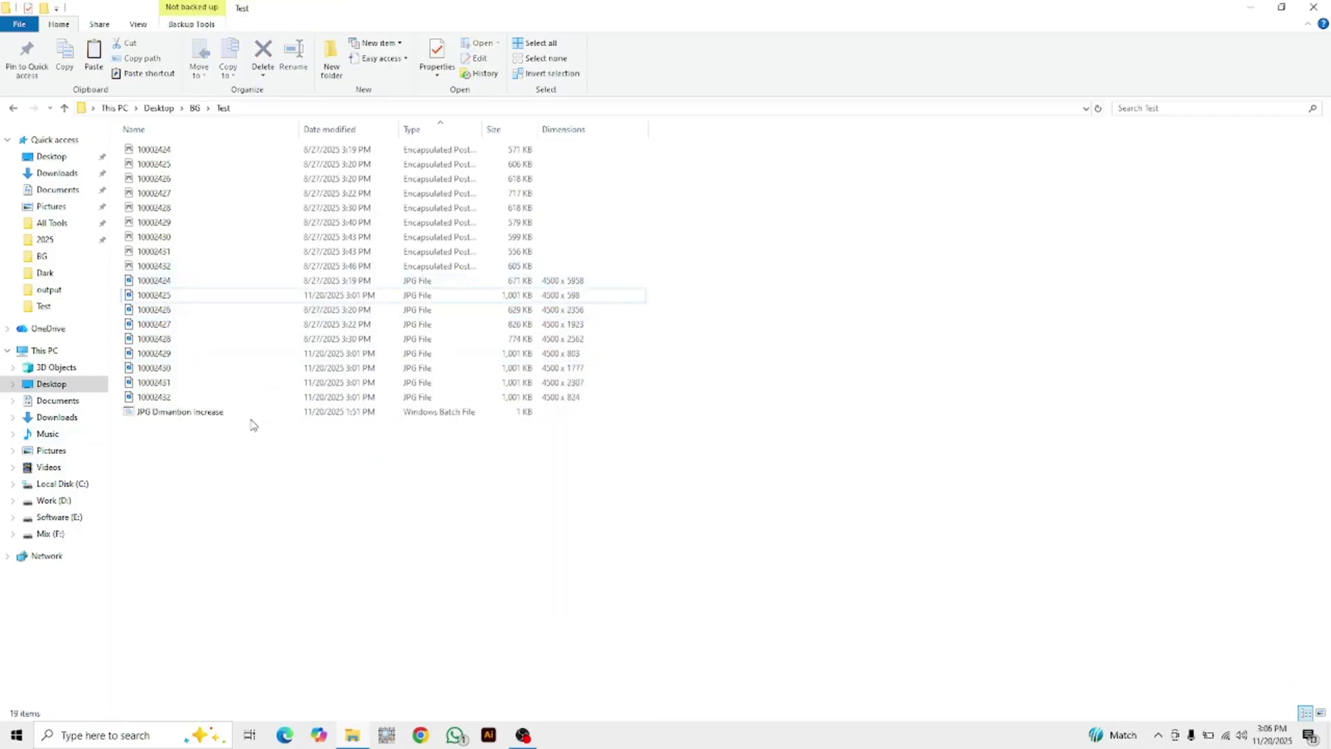
- Replace the dimension-increase batch file in the Test folder with a copy of "JPG to PNG" from the BG folder
click(132, 415)
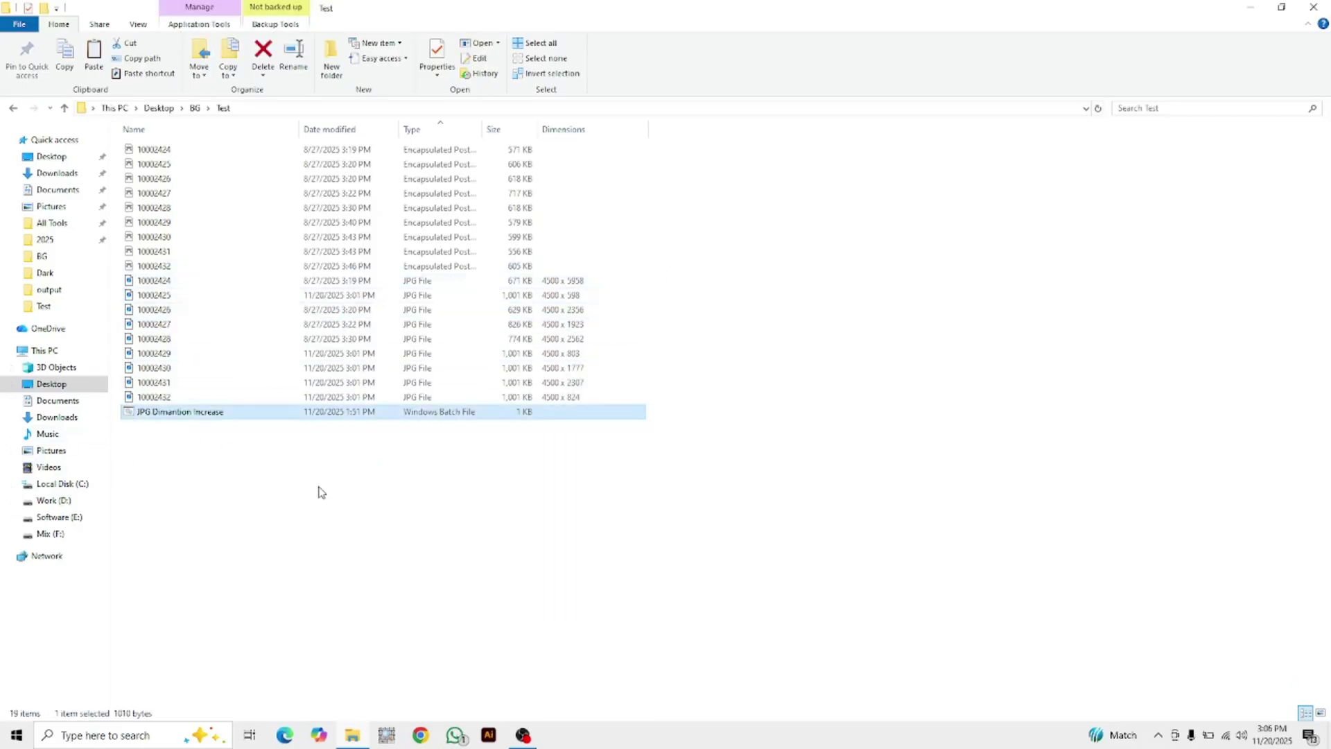
key(Delete)
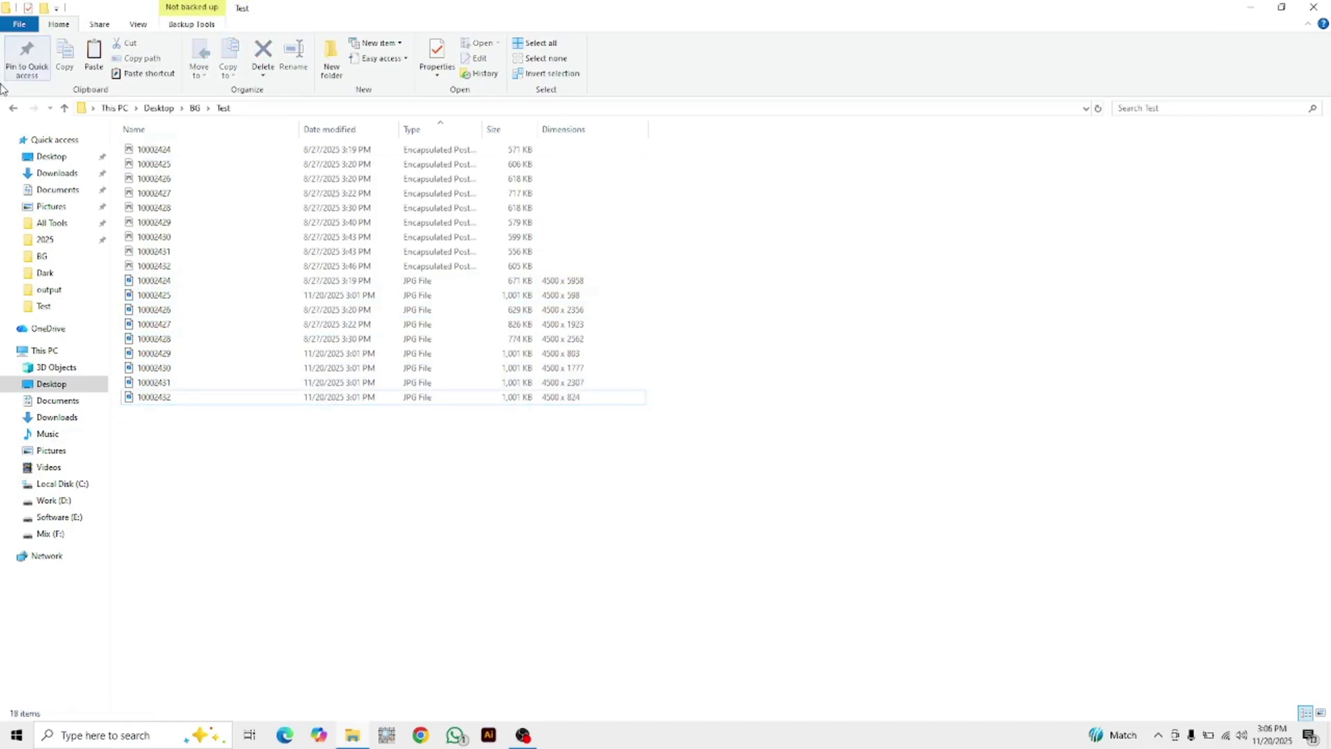
click(65, 109)
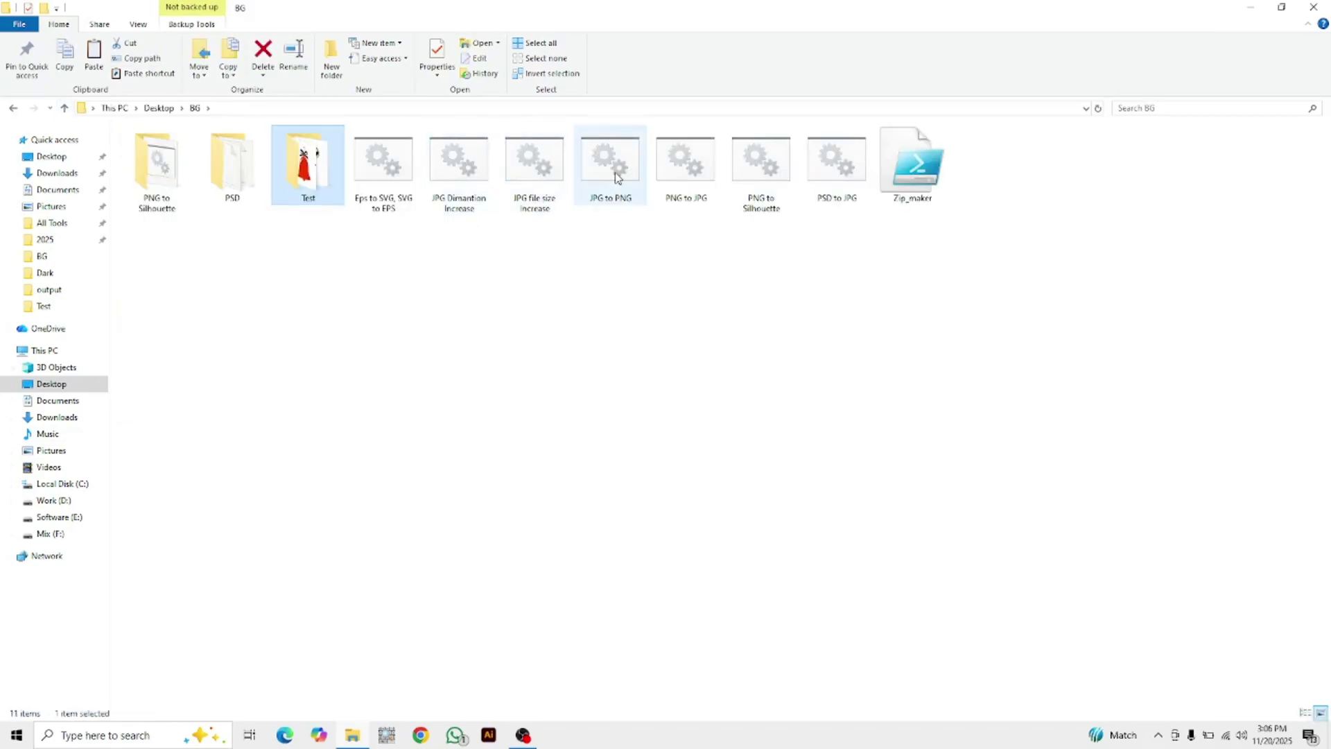
click(615, 202)
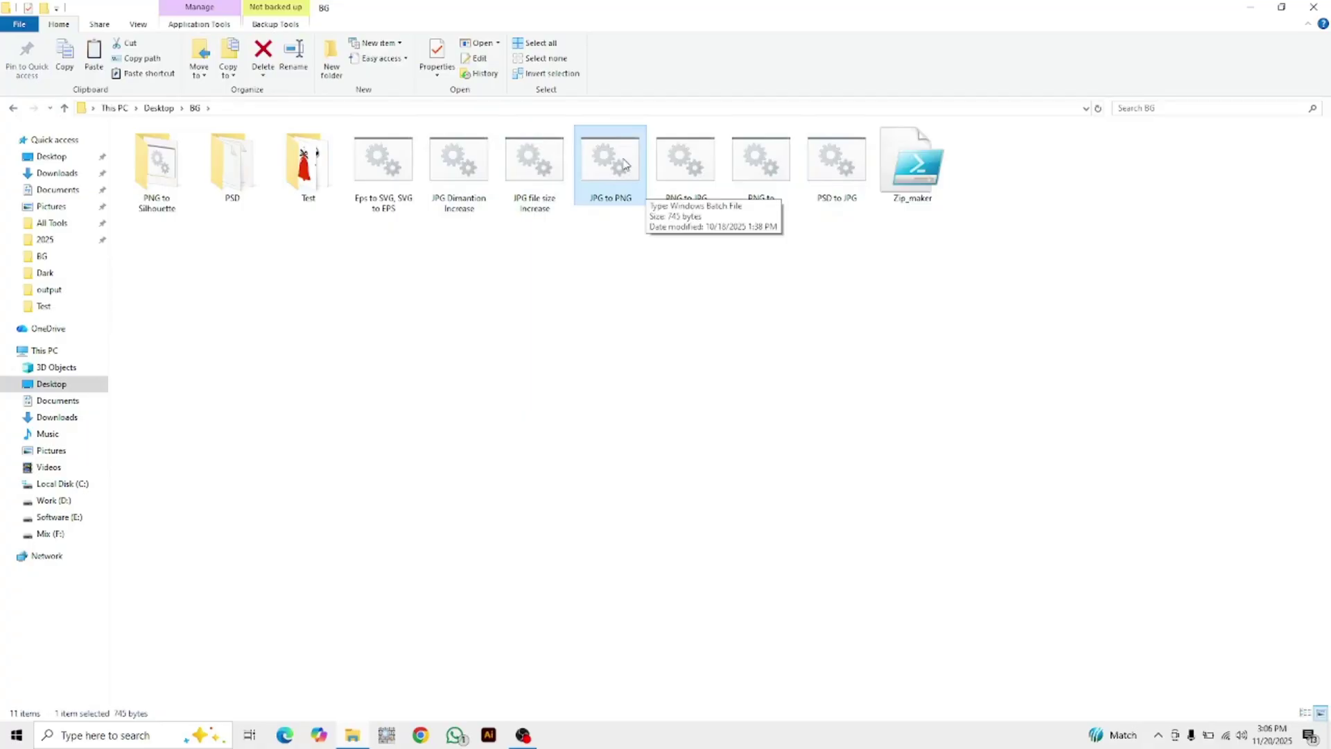
double_click(294, 172)
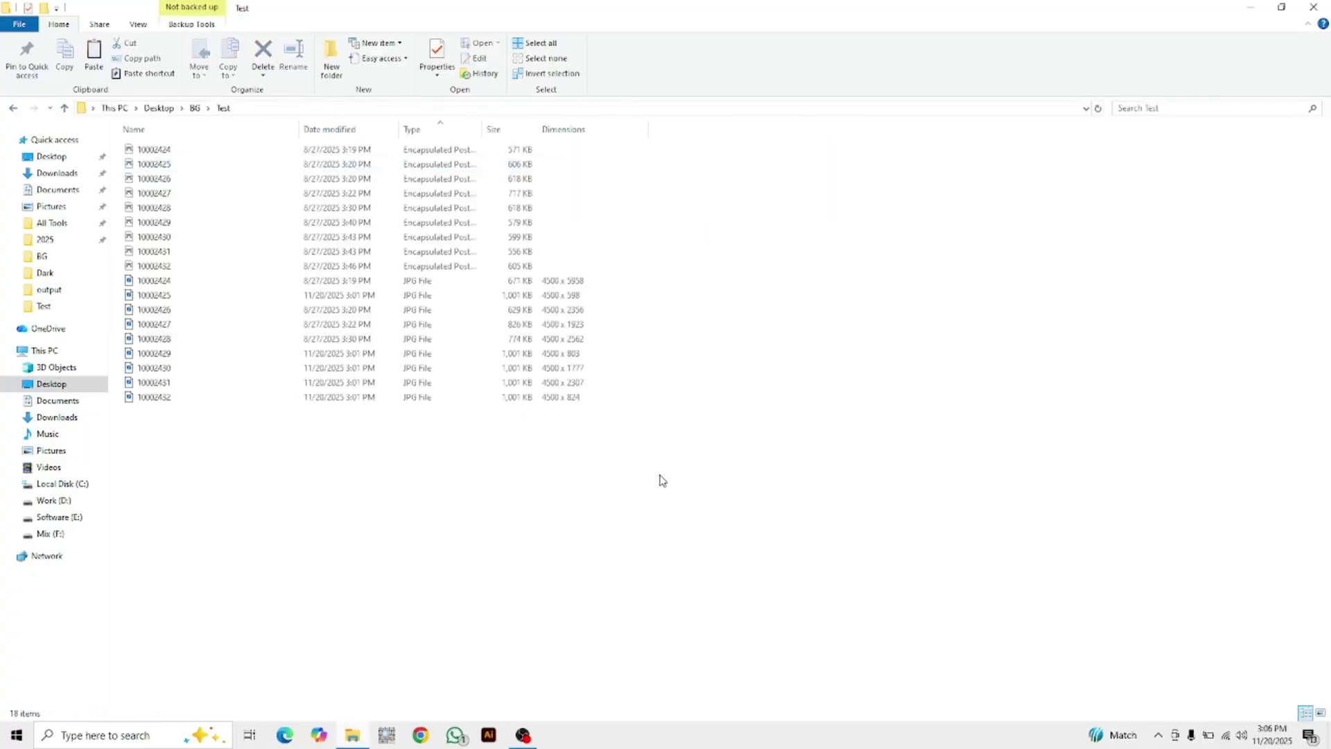
key(ctrl+v)
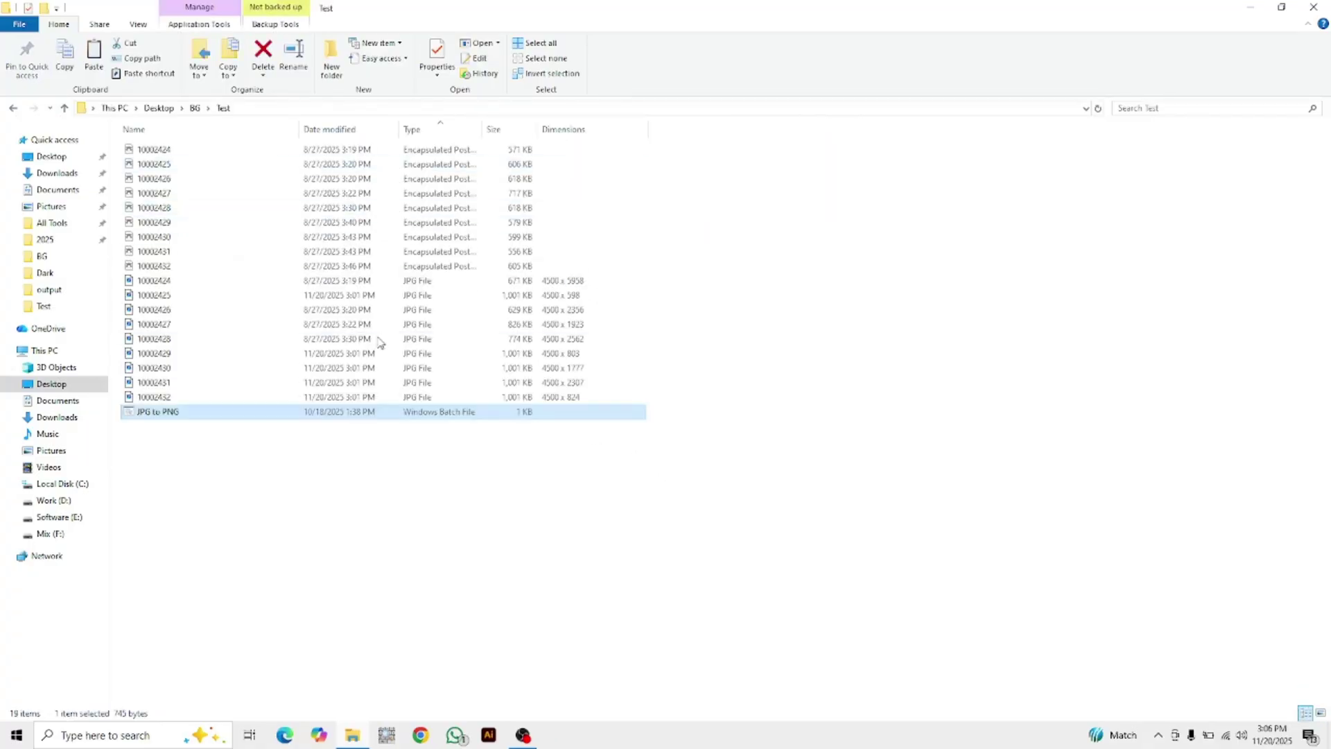
- Run the "JPG to PNG" batch file to convert all JPGs in the Test folder, and exit its console
drag(112, 276, 317, 389)
click(177, 415)
double_click(177, 412)
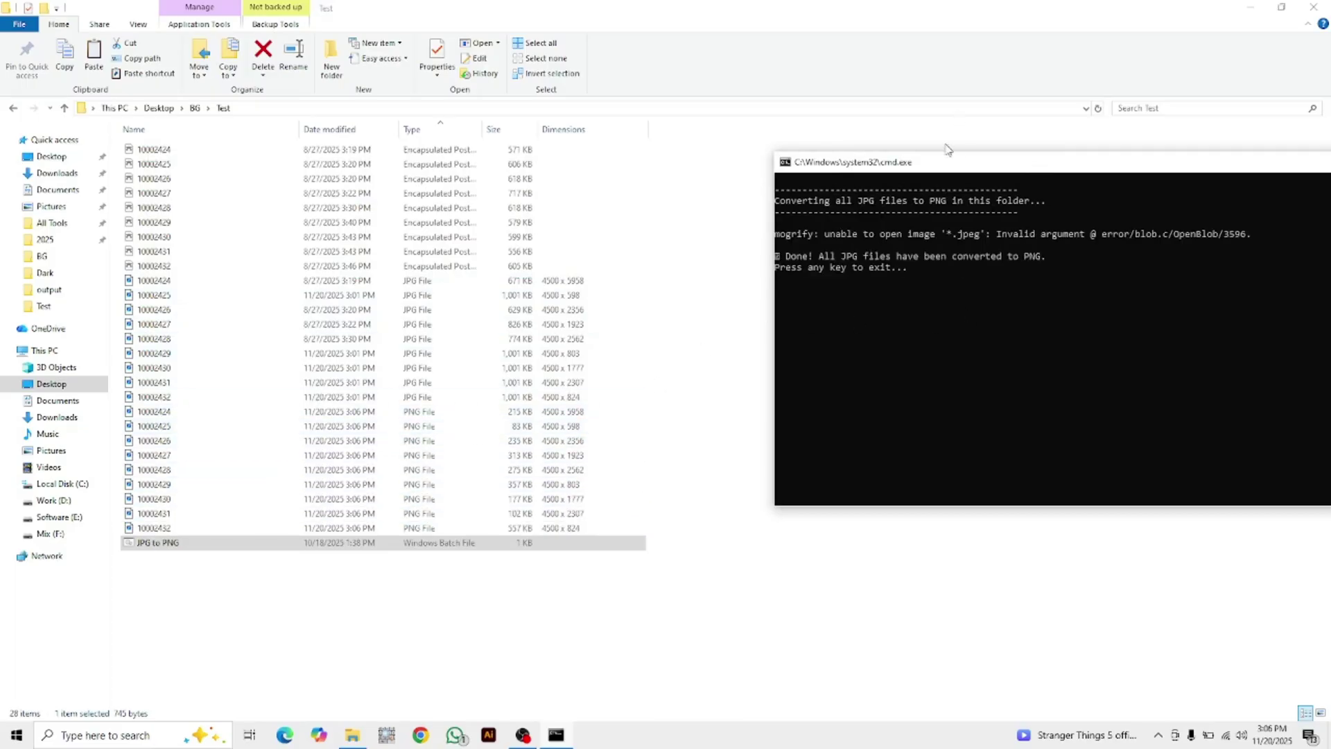
key(Return)
- Display the Test folder as large icons, and preview the converted sleigh image 10002431 in the image viewer
right_click(628, 428)
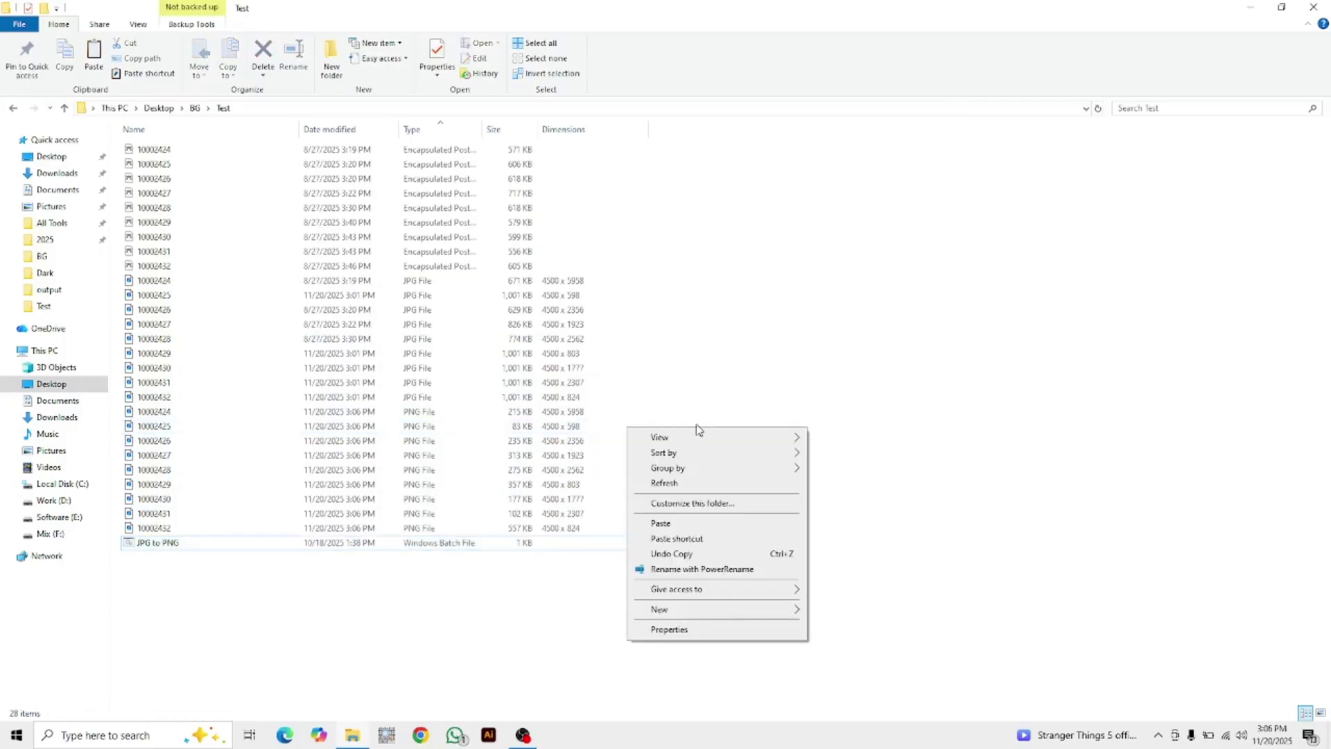
mouse_move(699, 436)
click(847, 452)
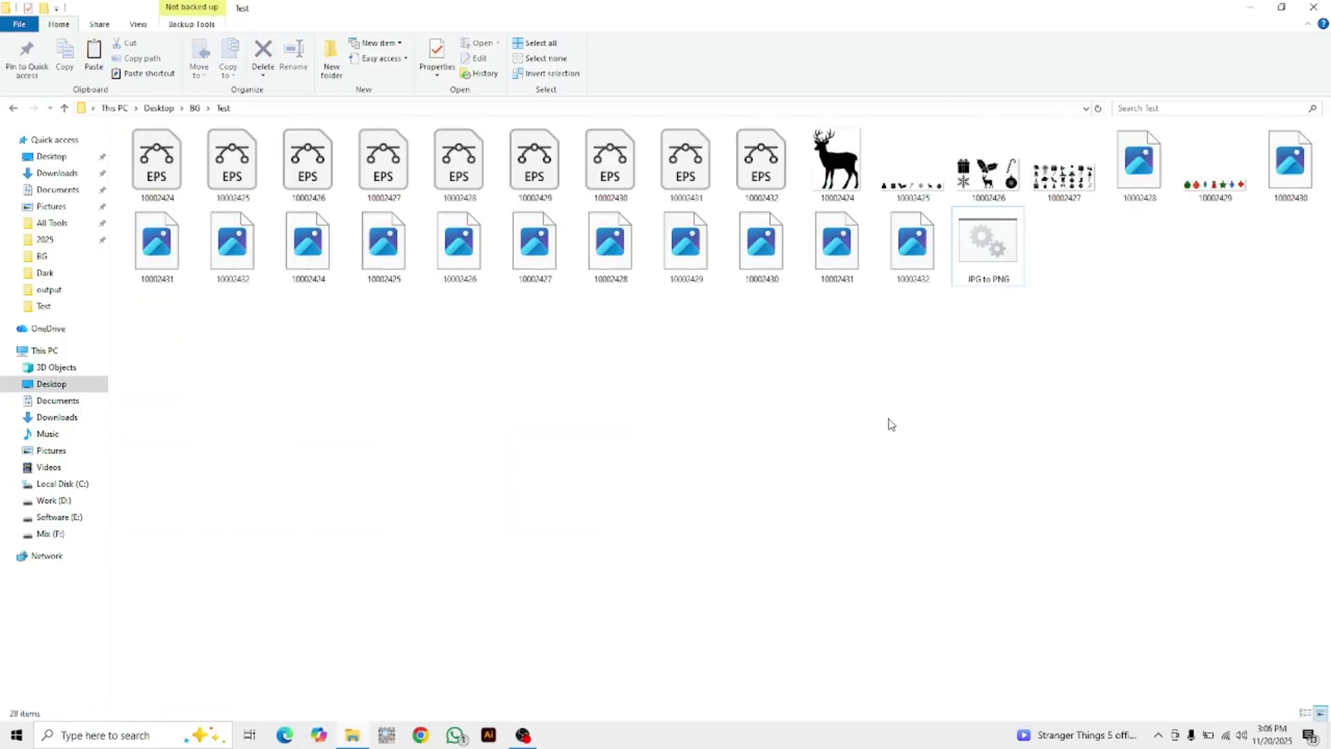
click(825, 258)
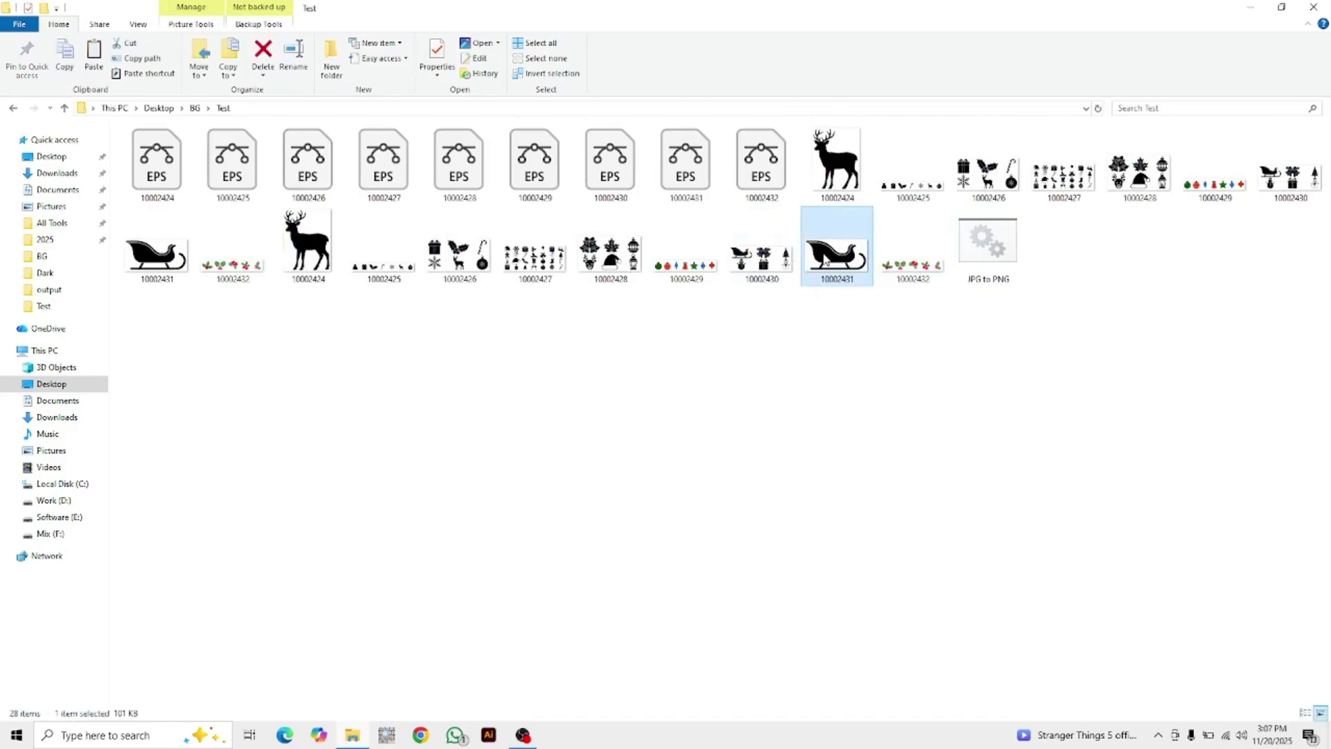
double_click(826, 258)
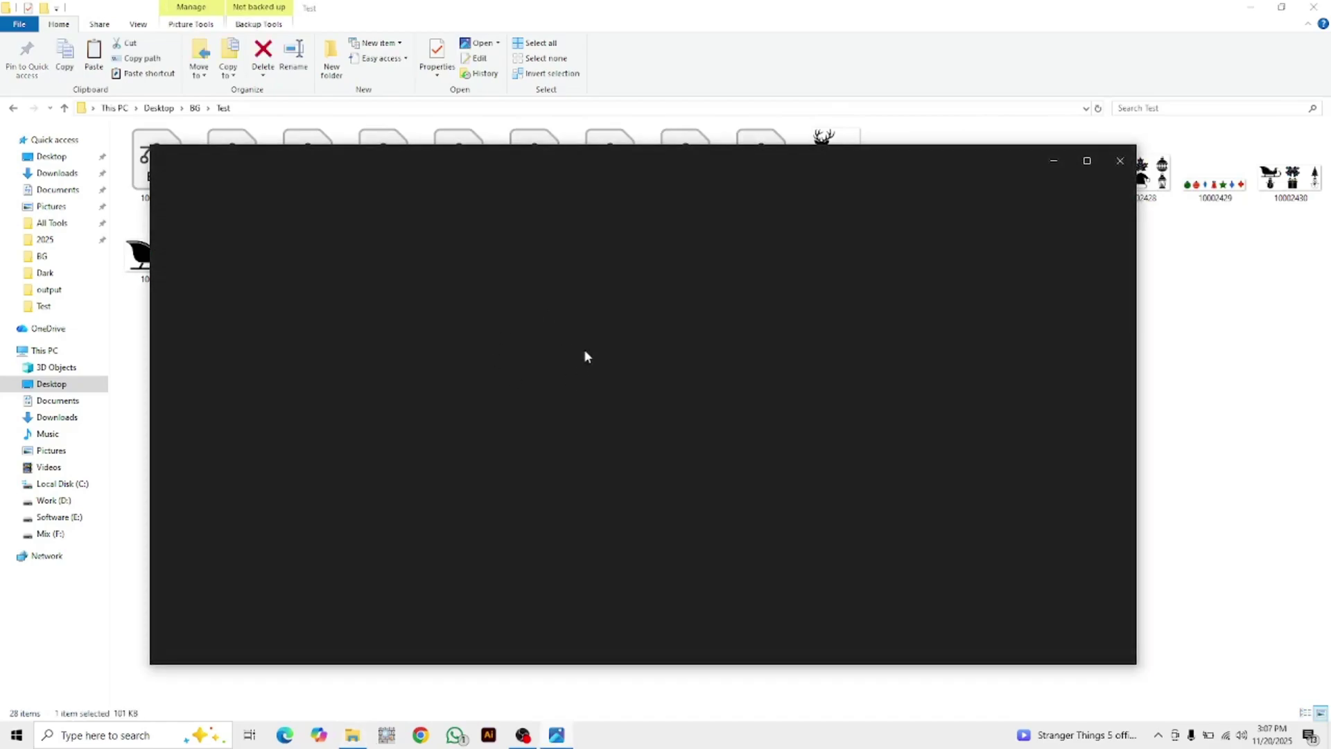
click(1121, 161)
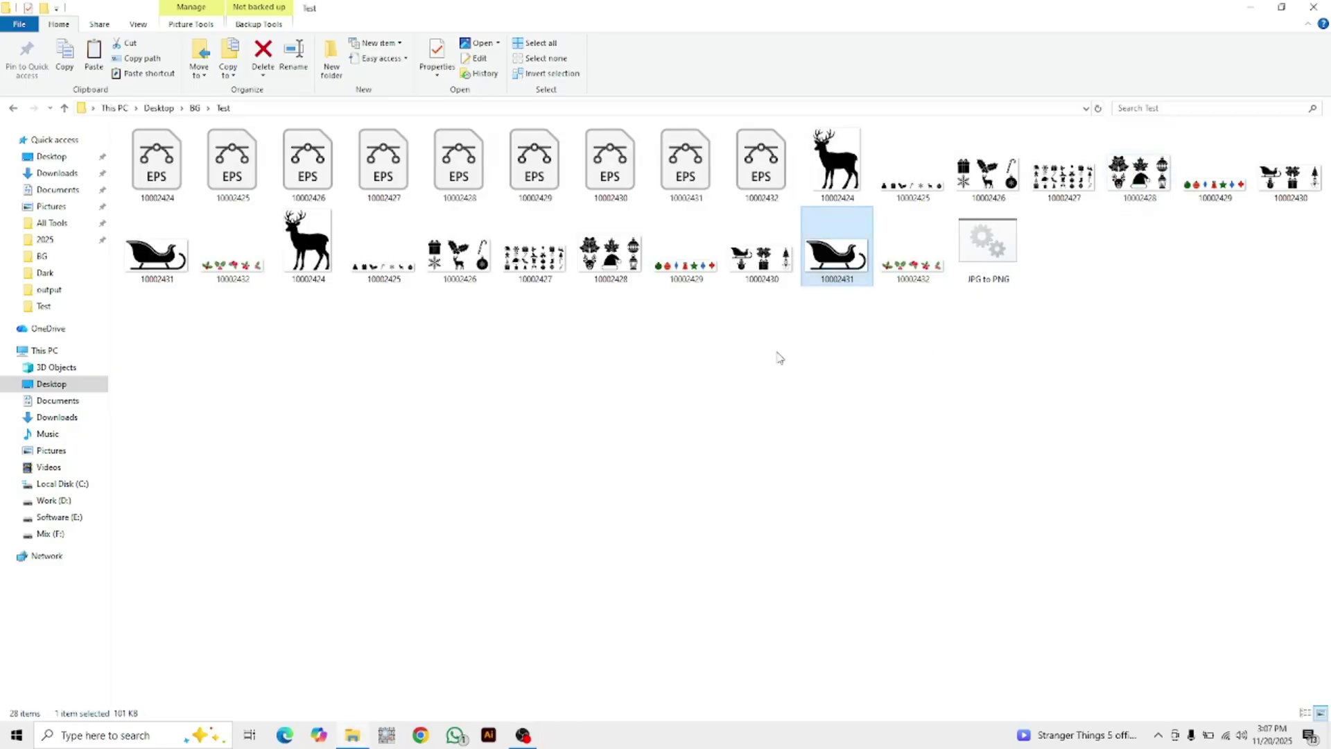
- Inspect the JPG and PNG thumbnails as extra large icons, and return the folder to the details view
right_click(674, 364)
mouse_move(740, 373)
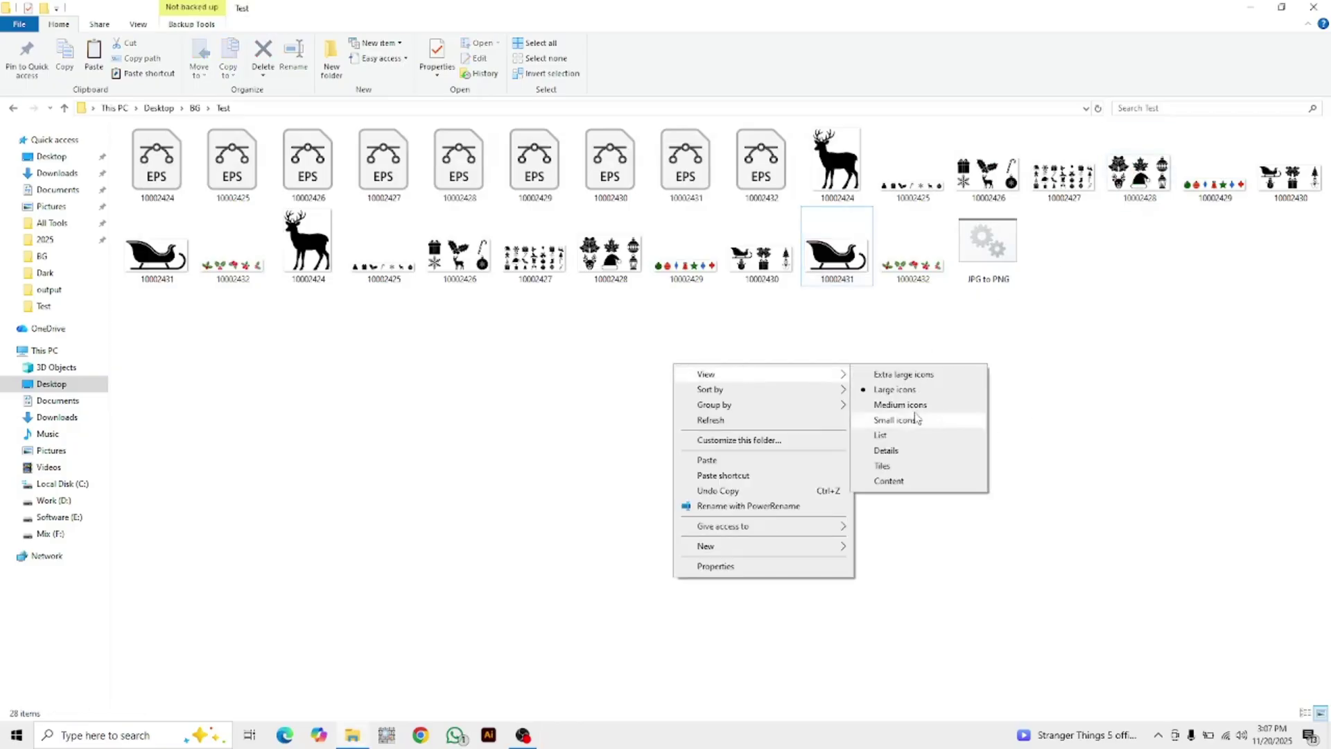
click(905, 374)
right_click(686, 658)
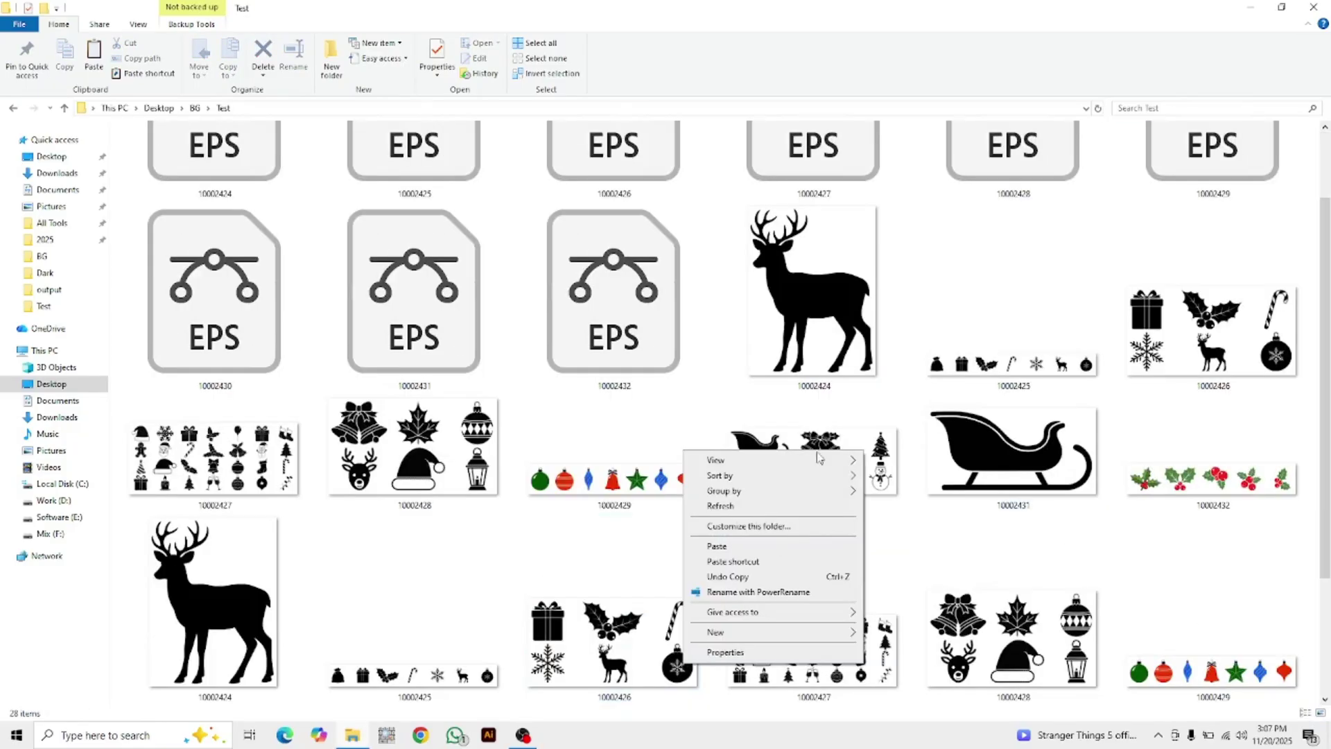
mouse_move(836, 464)
click(898, 536)
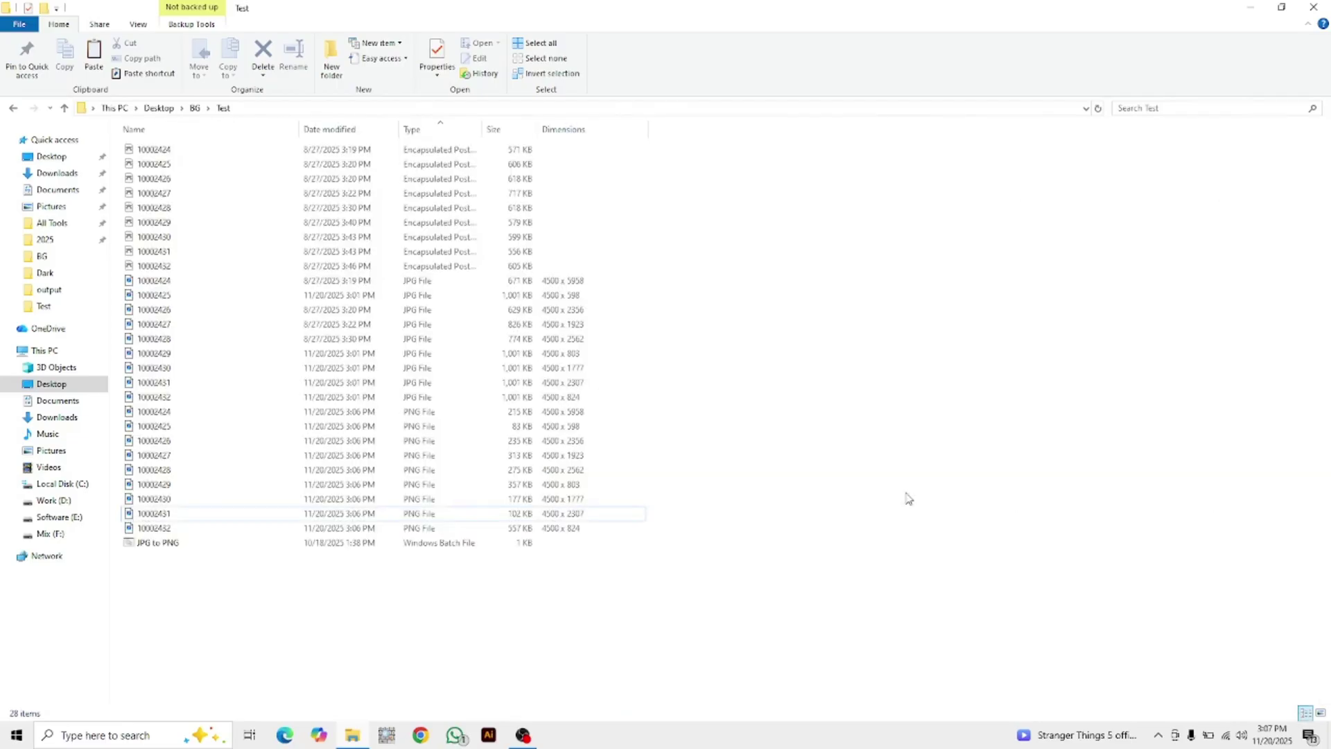
- Copy images 1 to 5 from the Input folder of "PNG to Silhouette" into a new folder inside Test
key(alt+Up)
click(692, 170)
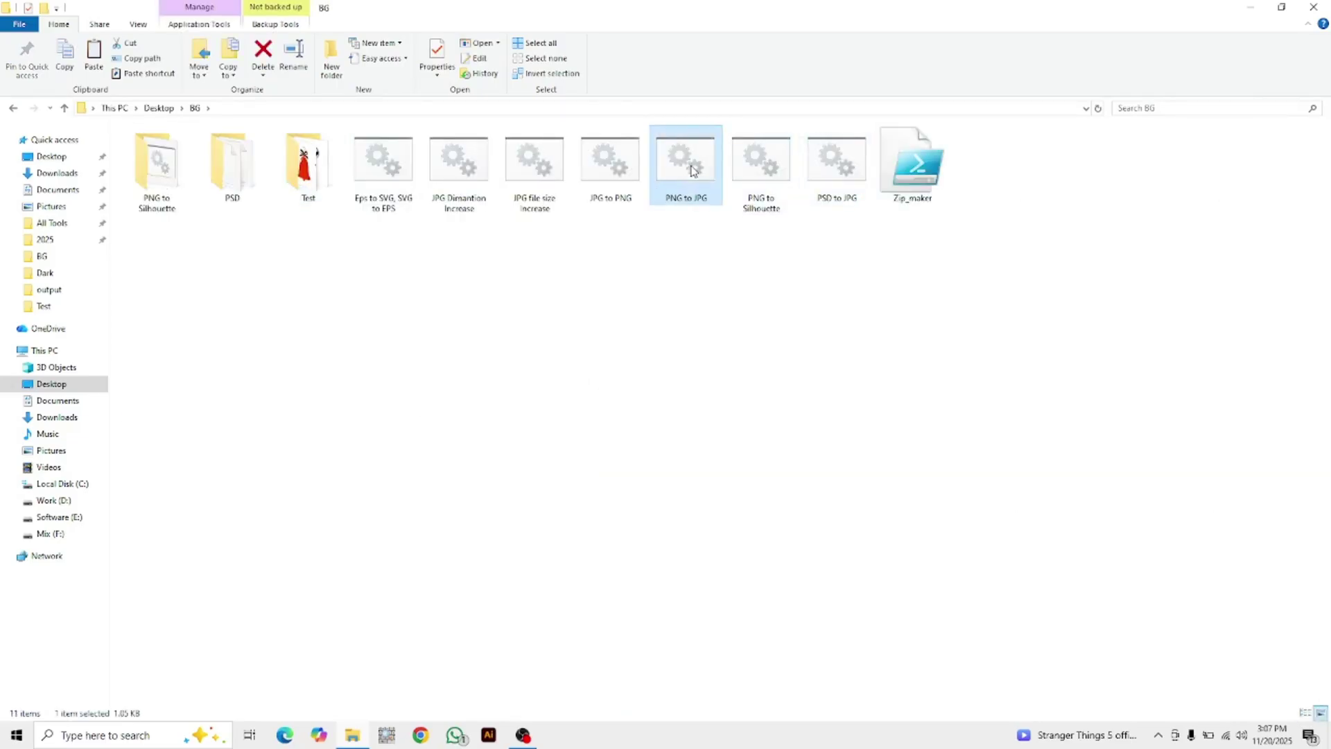
double_click(147, 170)
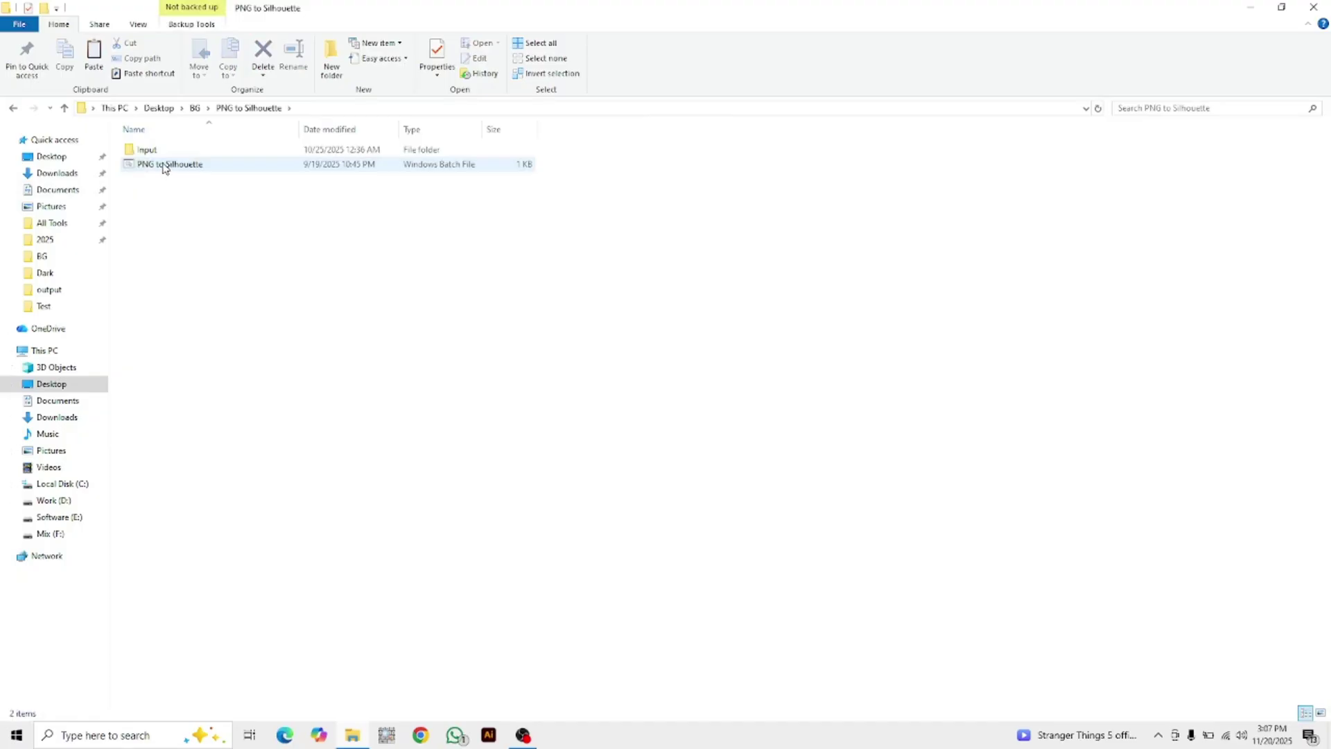
double_click(156, 150)
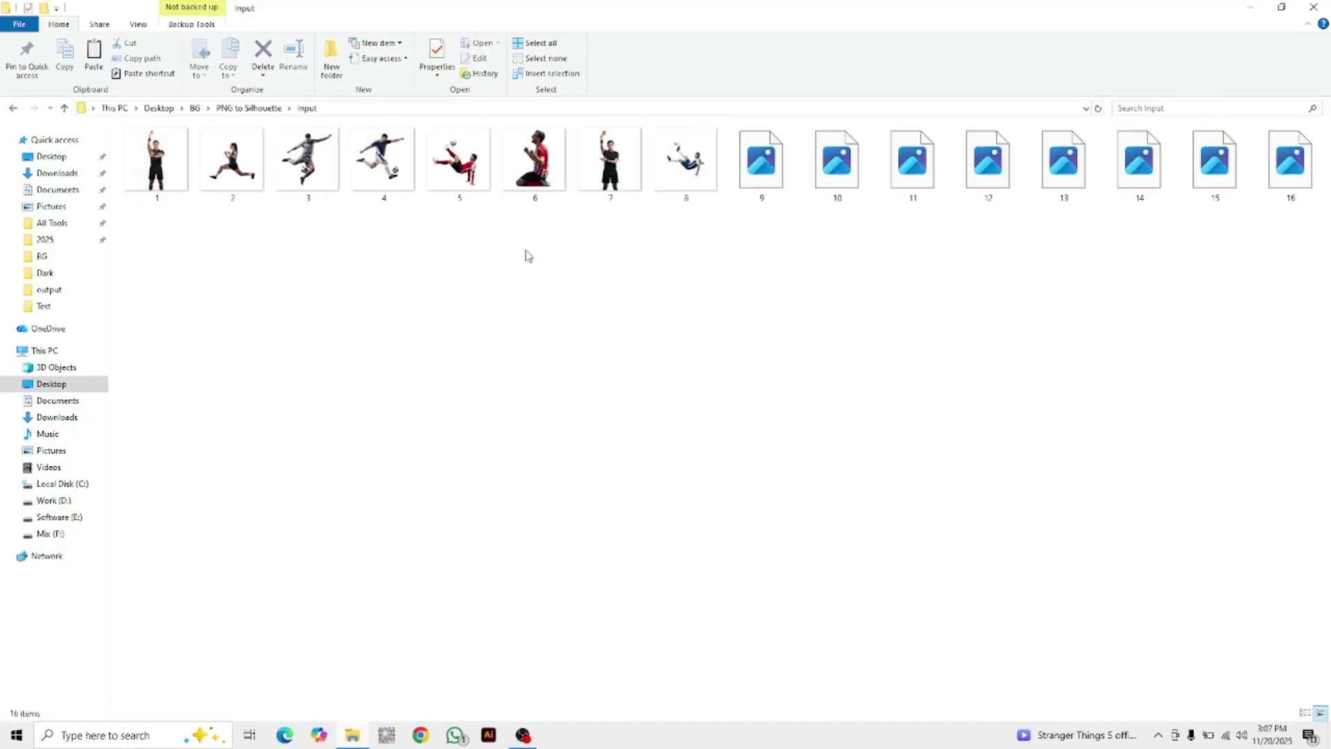
drag(461, 232, 147, 115)
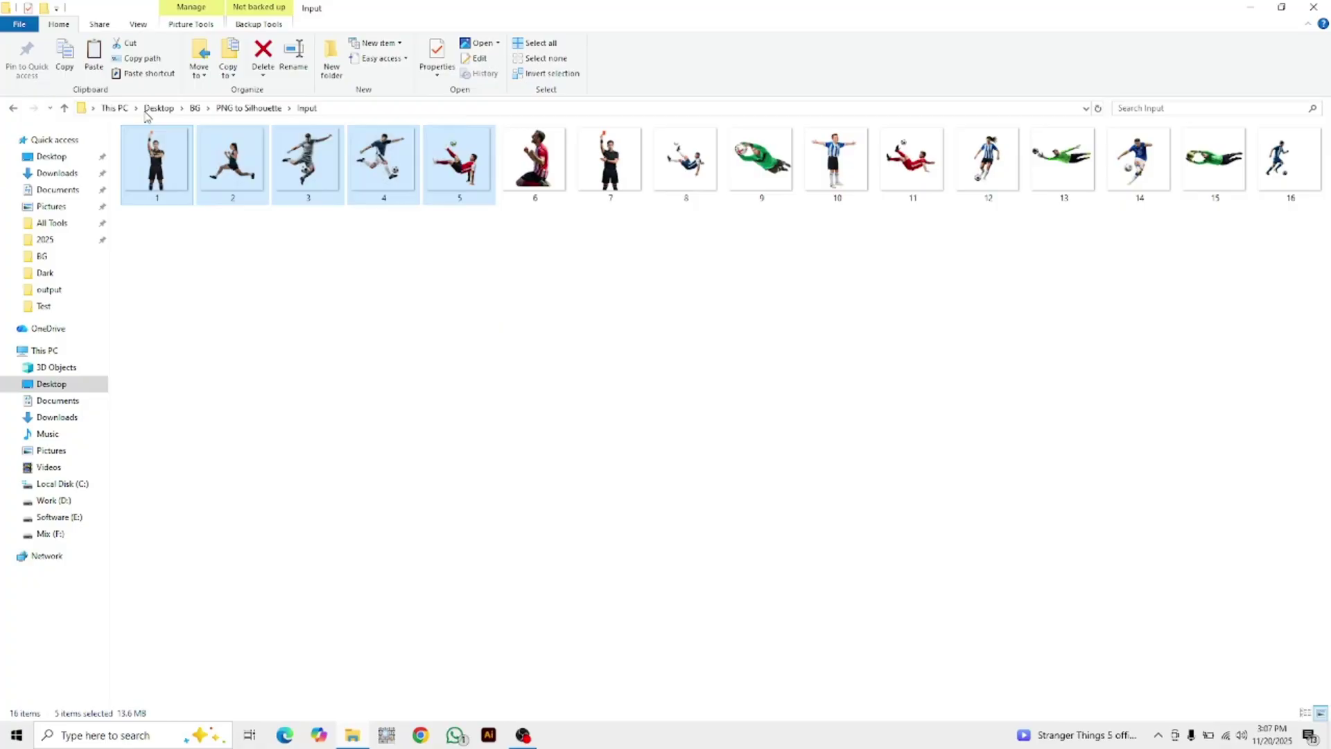
click(64, 108)
key(alt+Up)
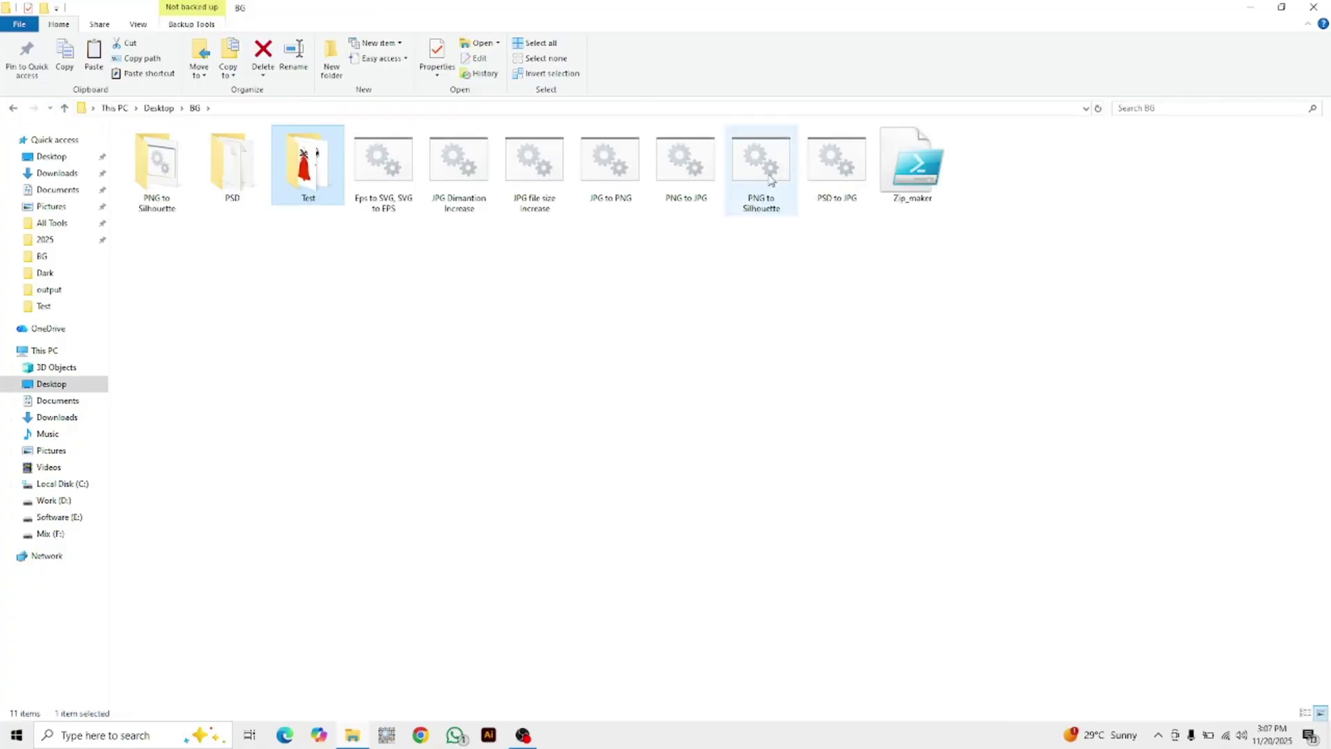
- Copy the "PNG to JPG" batch file from the BG folder into the new folder inside Test
click(680, 174)
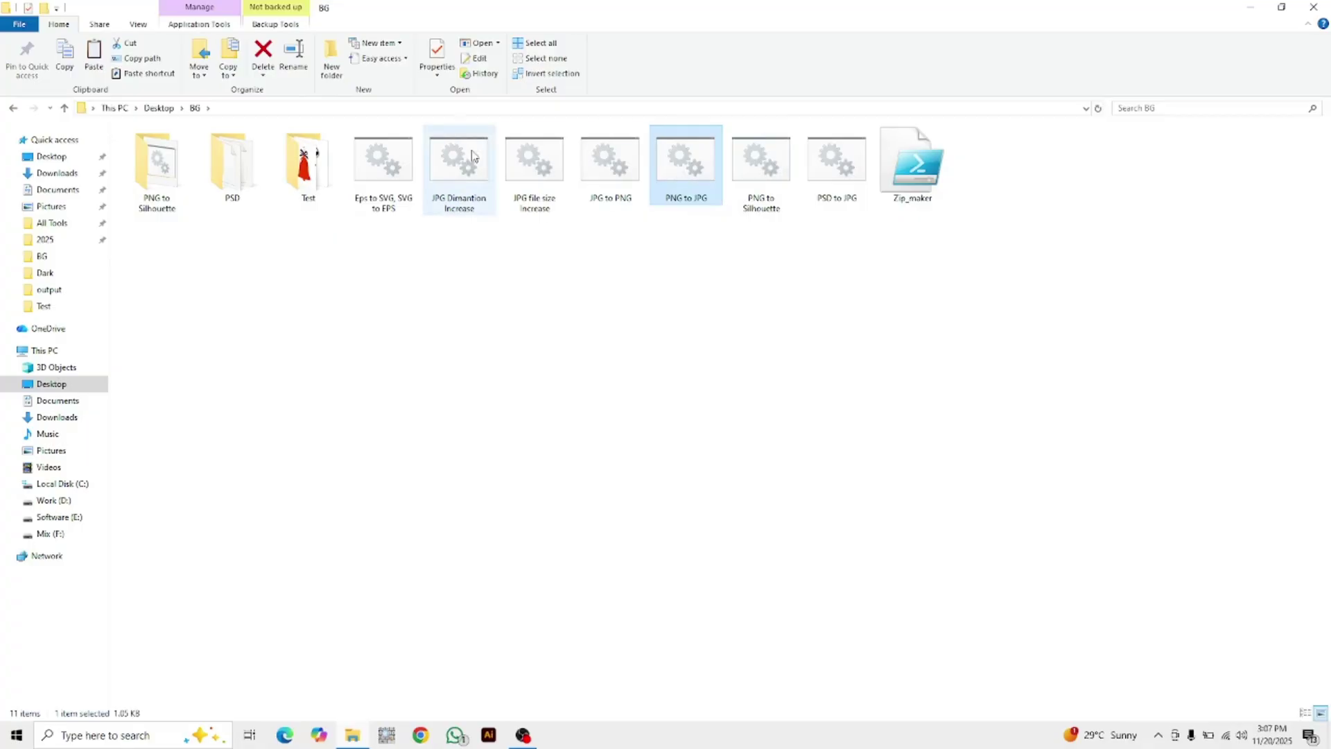
double_click(322, 159)
double_click(174, 158)
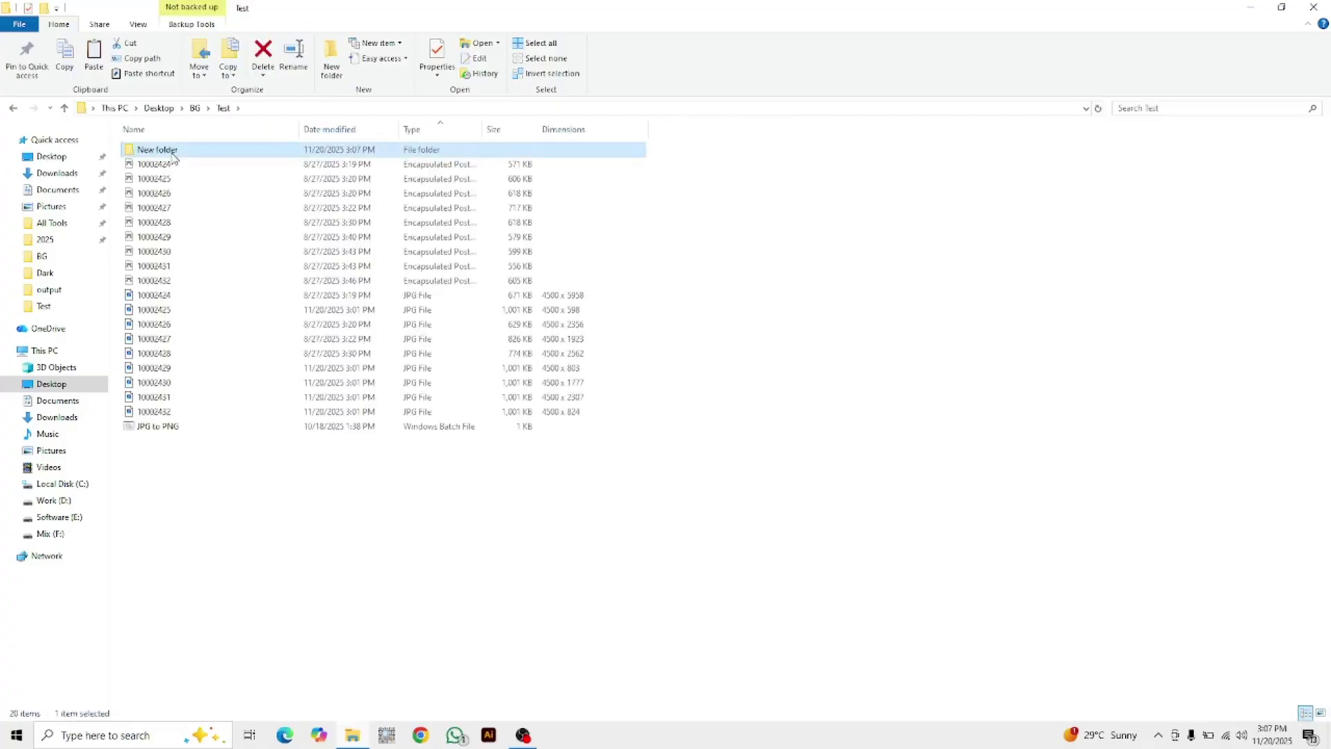
key(ctrl+v)
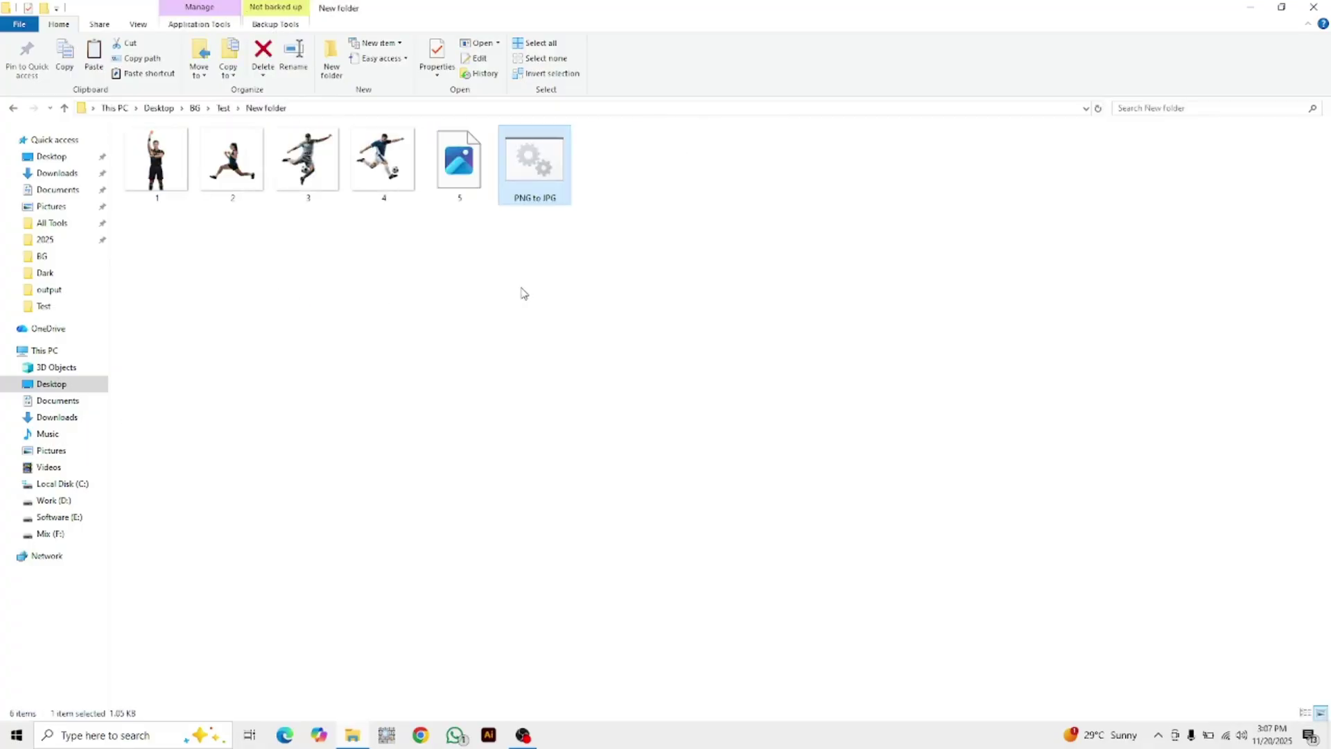
- Run the "PNG to JPG" batch file with background option w to convert the folder's PNG images on white, and close its console
key(Return)
drag(367, 54, 932, 284)
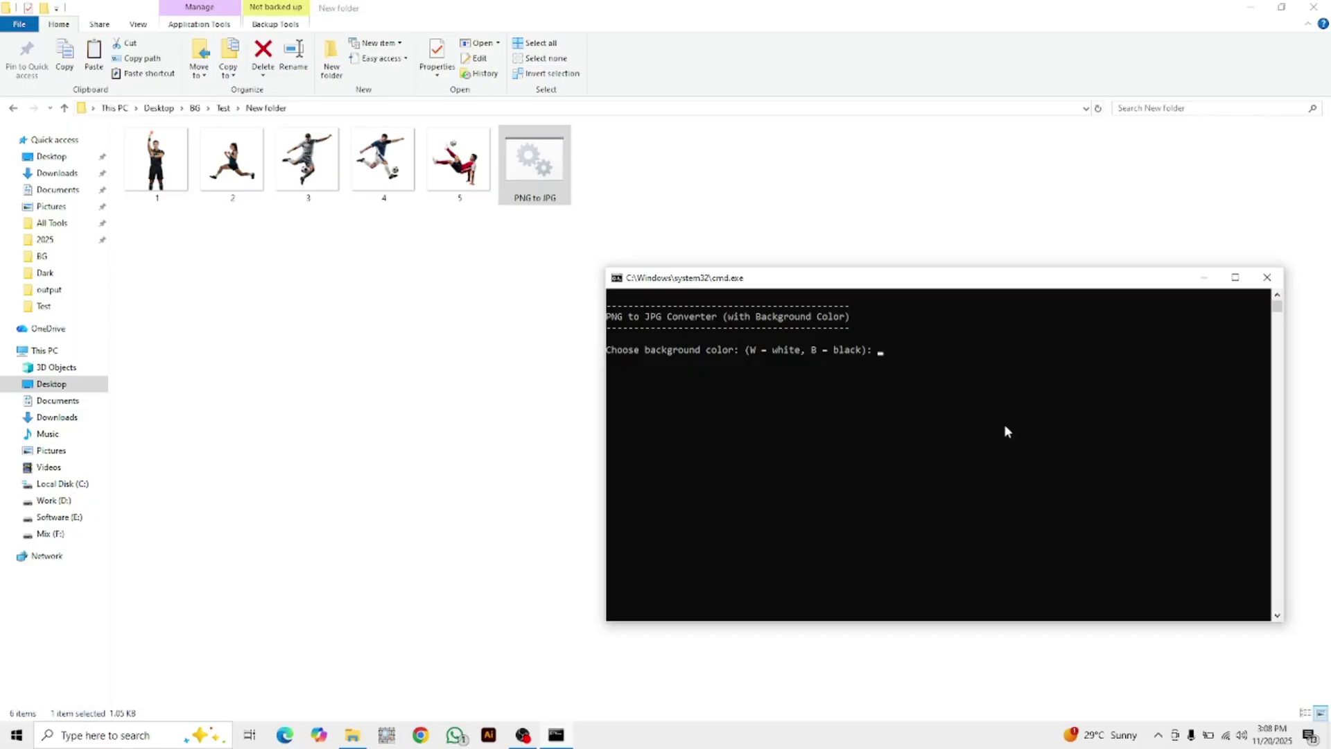
text(w)
key(Return)
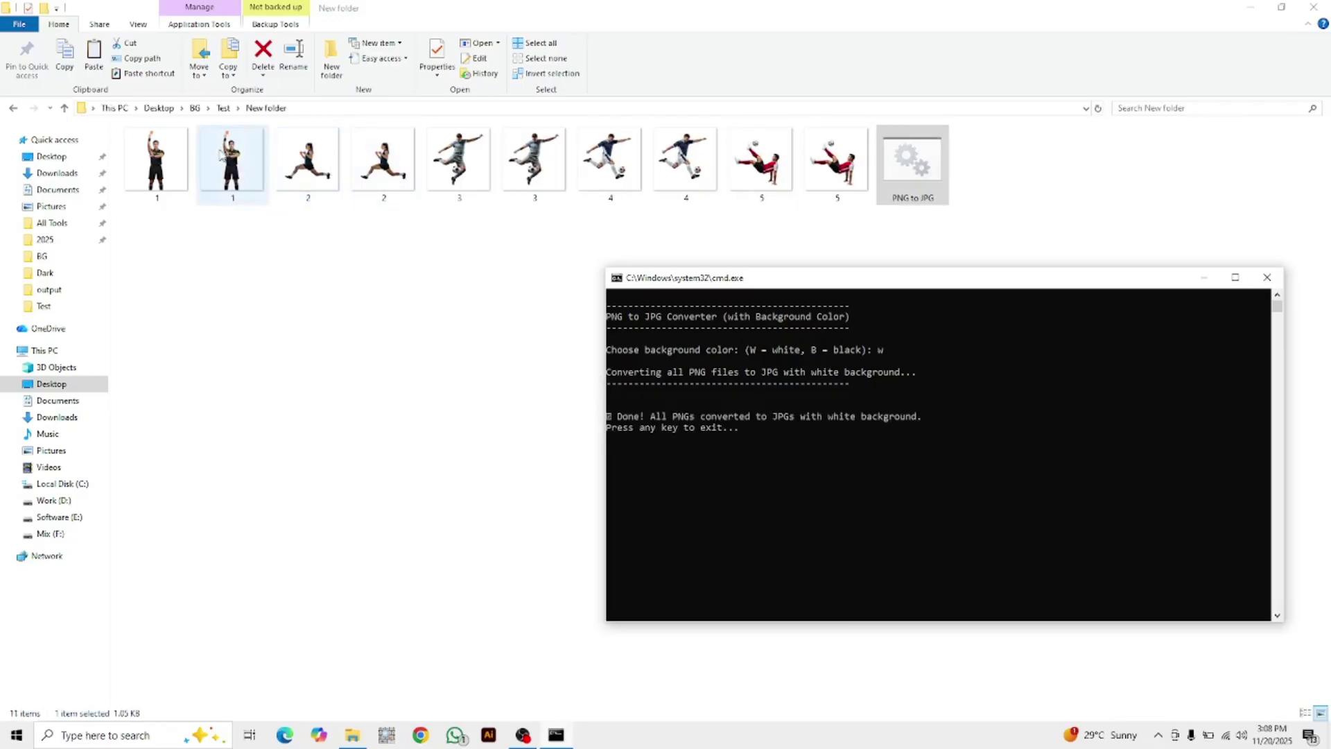
key(Return)
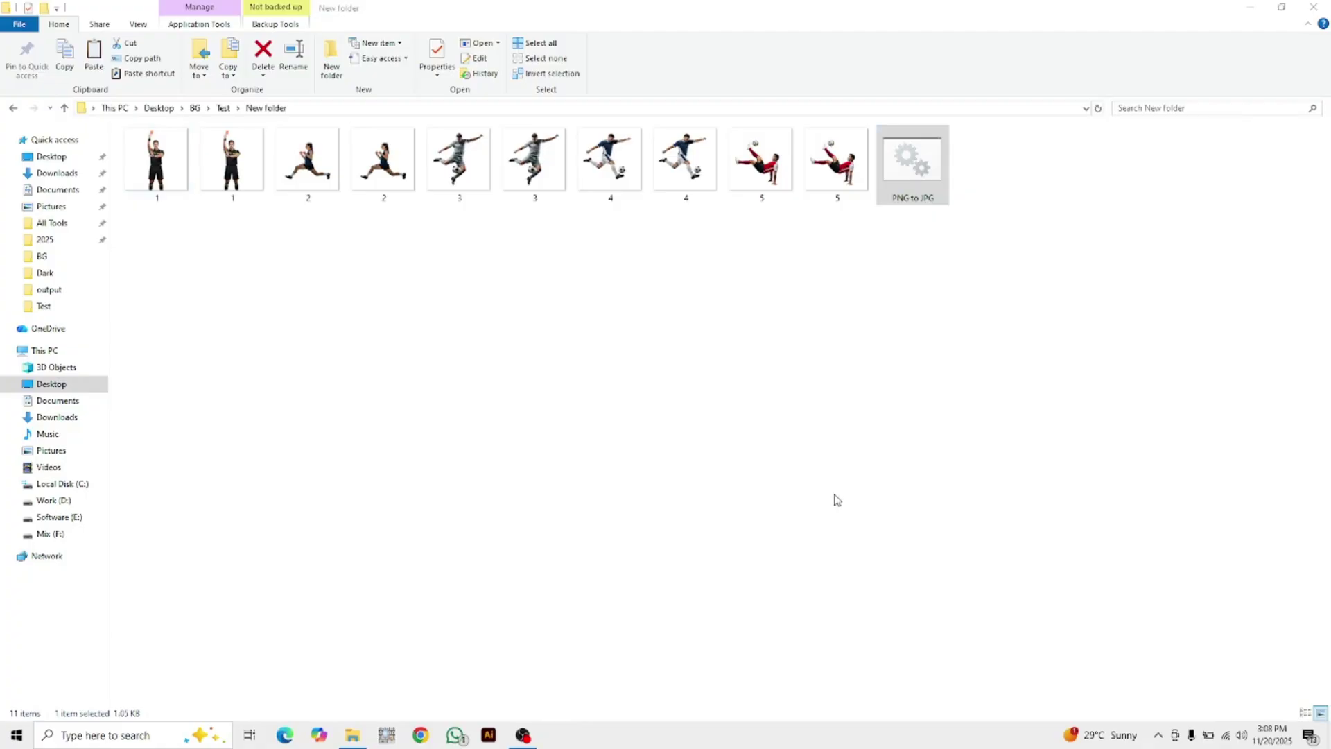
- Compare the PNG and JPG versions of images 1 to 5 in the image viewer, and close it
double_click(166, 166)
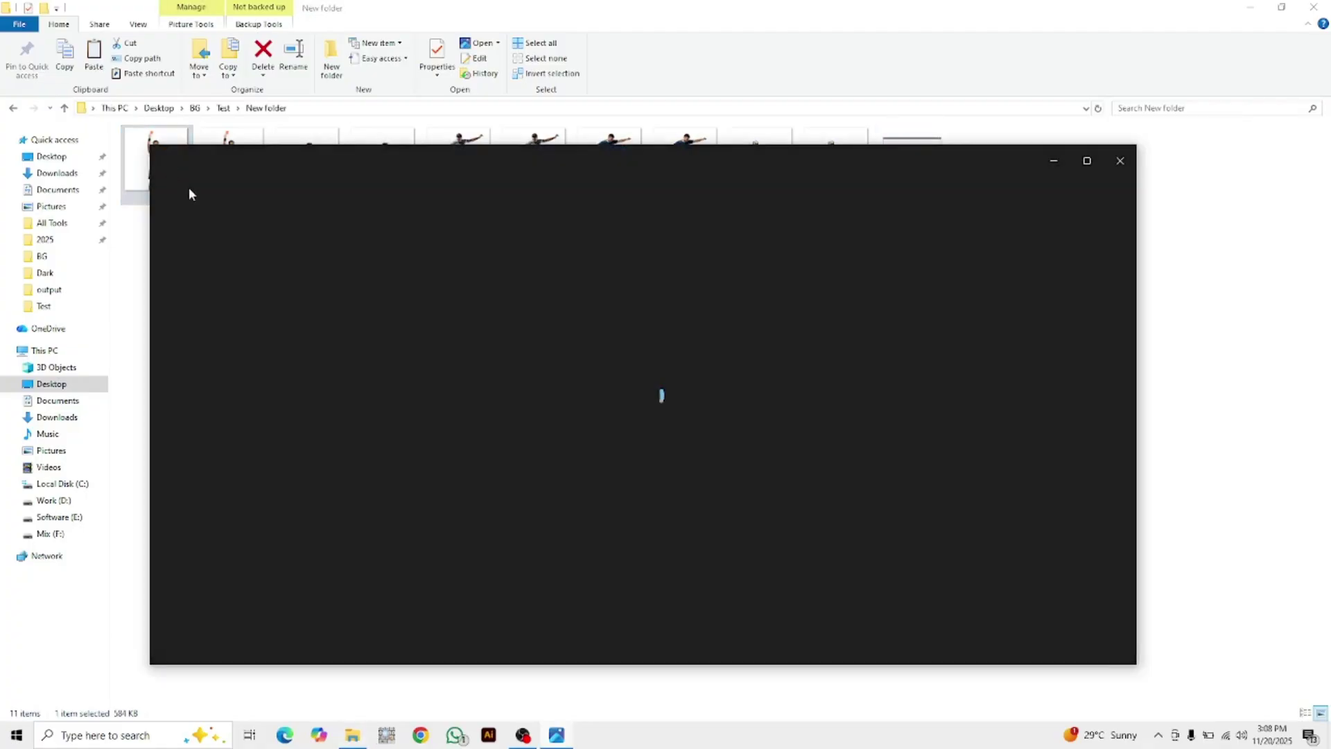
key(Right)
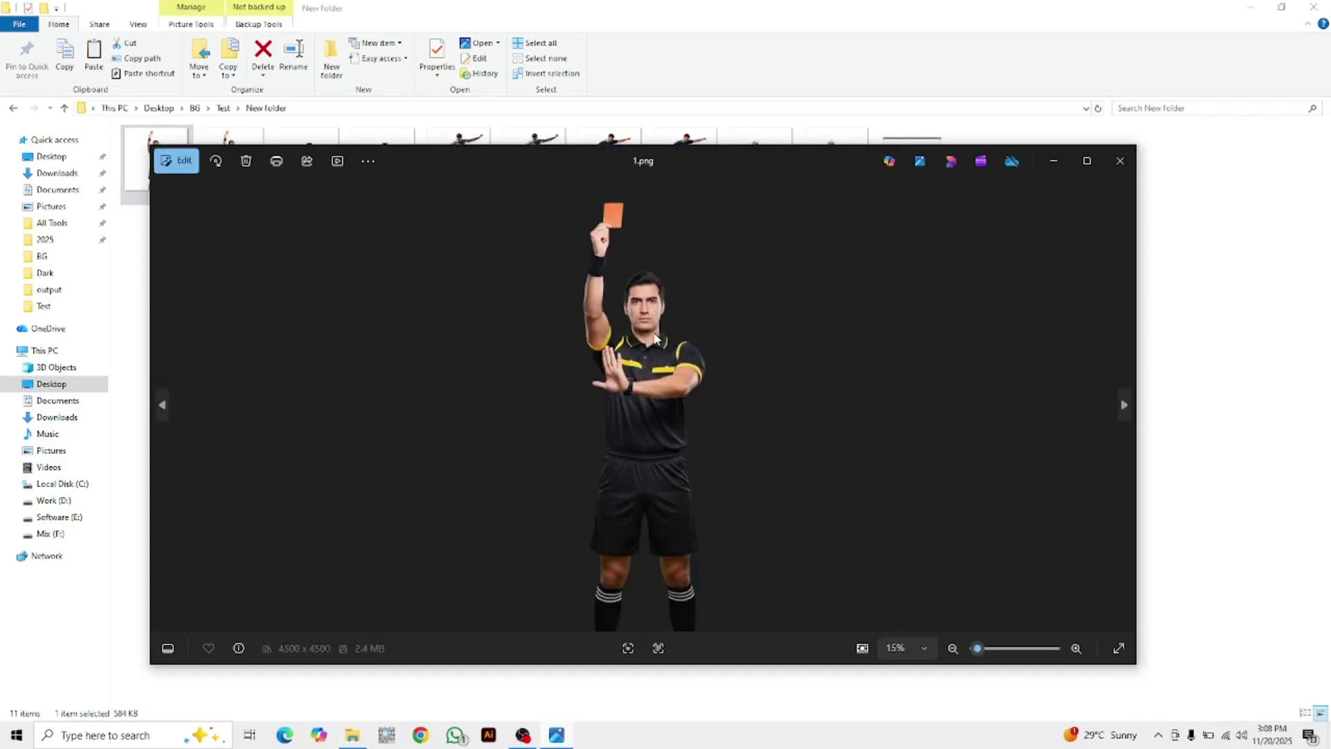
key(Left)
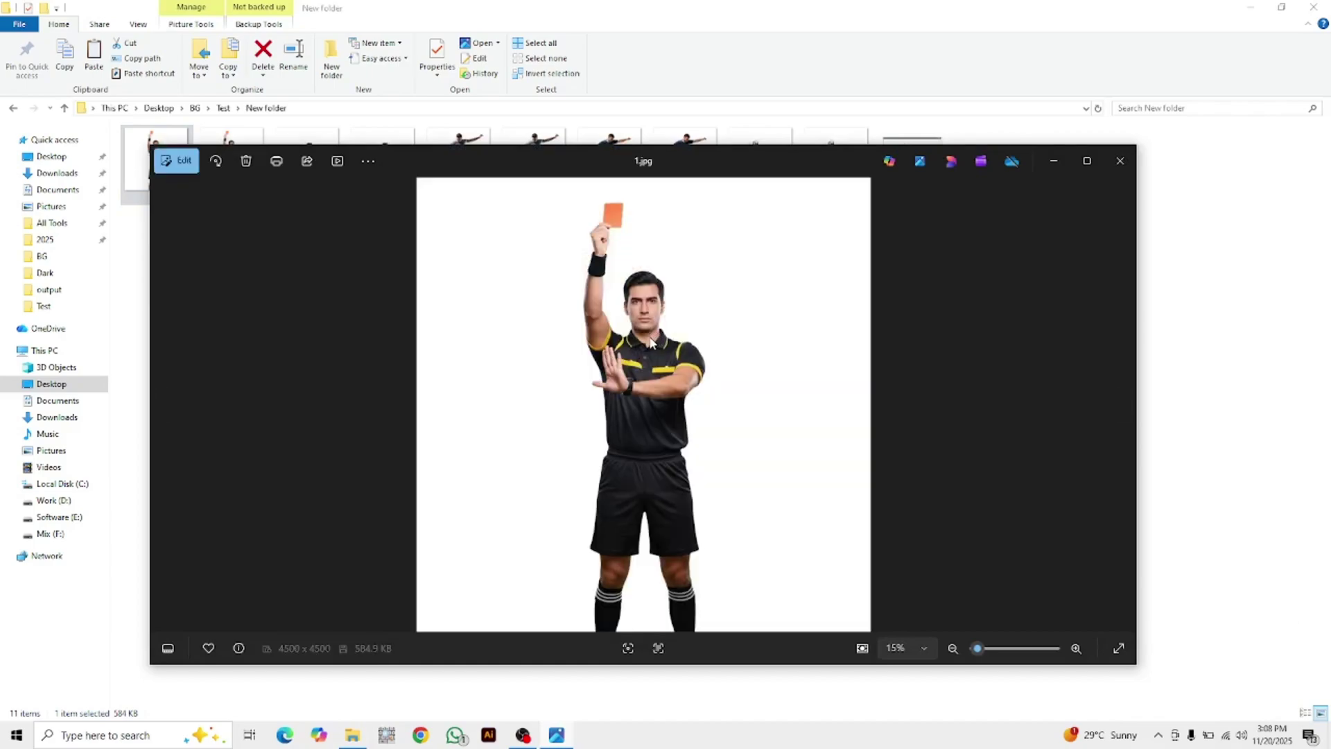
key(Right)
key(Right)
key(Right)
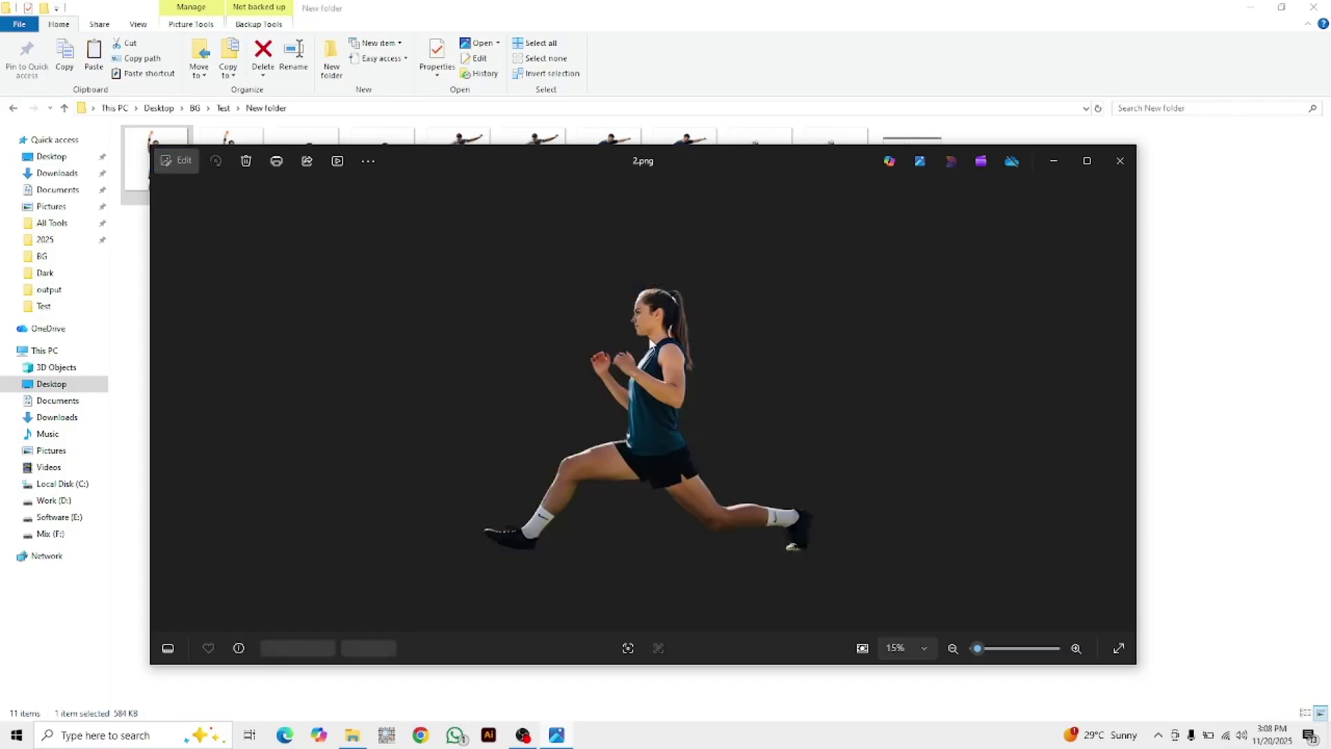
key(Right)
key(Right)
key(Right)
key(Right)
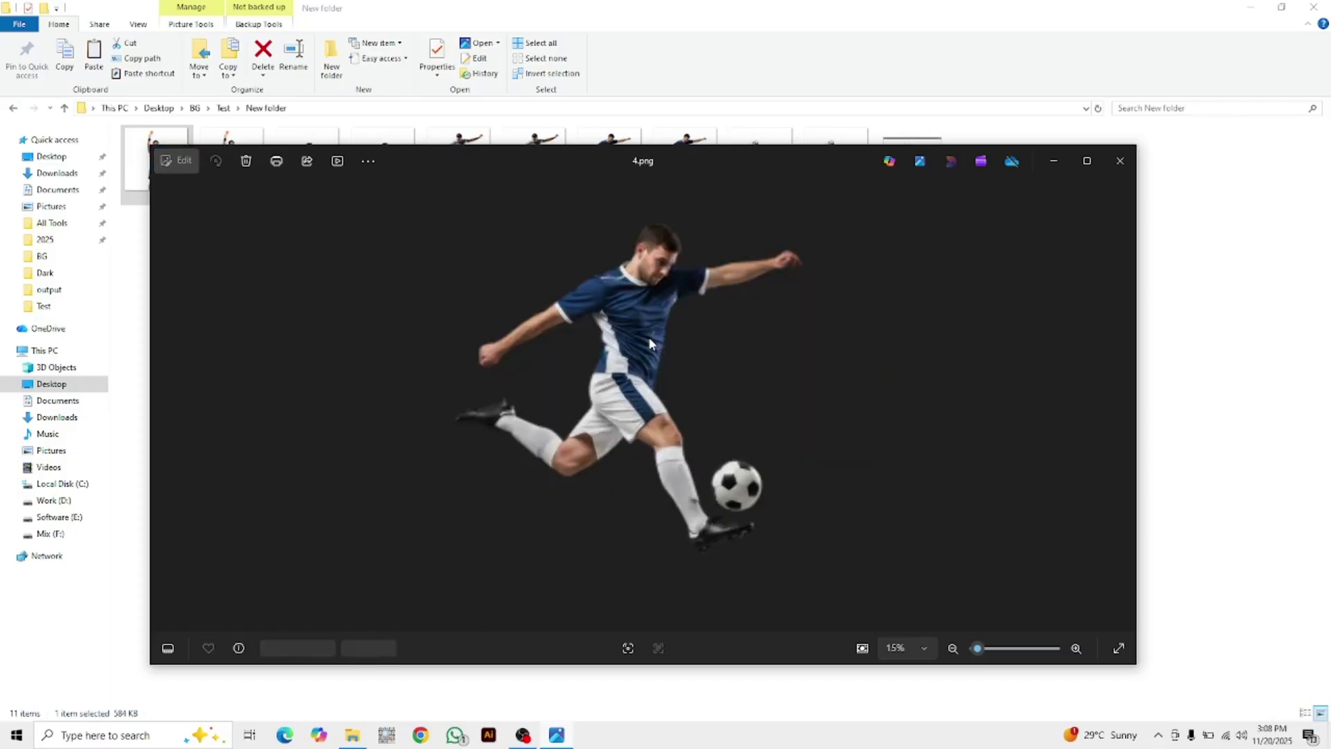
key(Right)
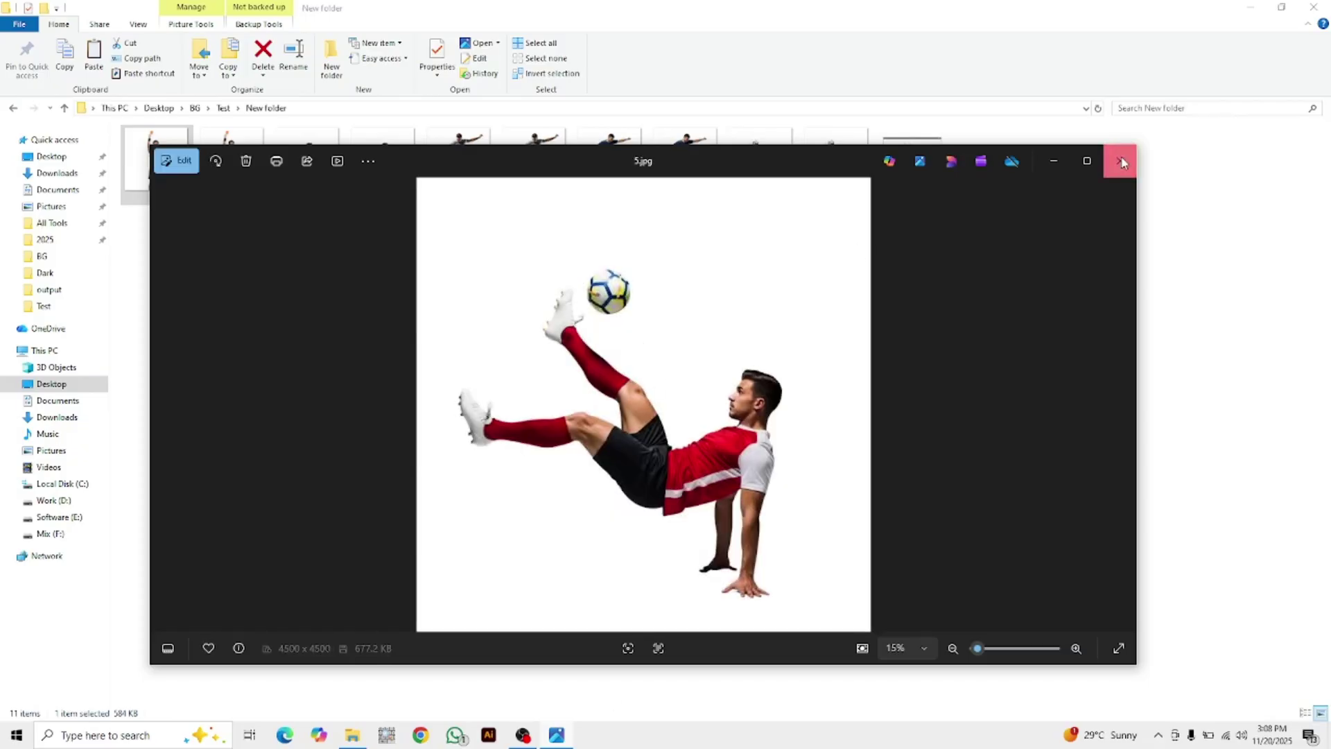
click(1121, 161)
- Run the "PNG to JPG" batch file again in the new folder
double_click(913, 164)
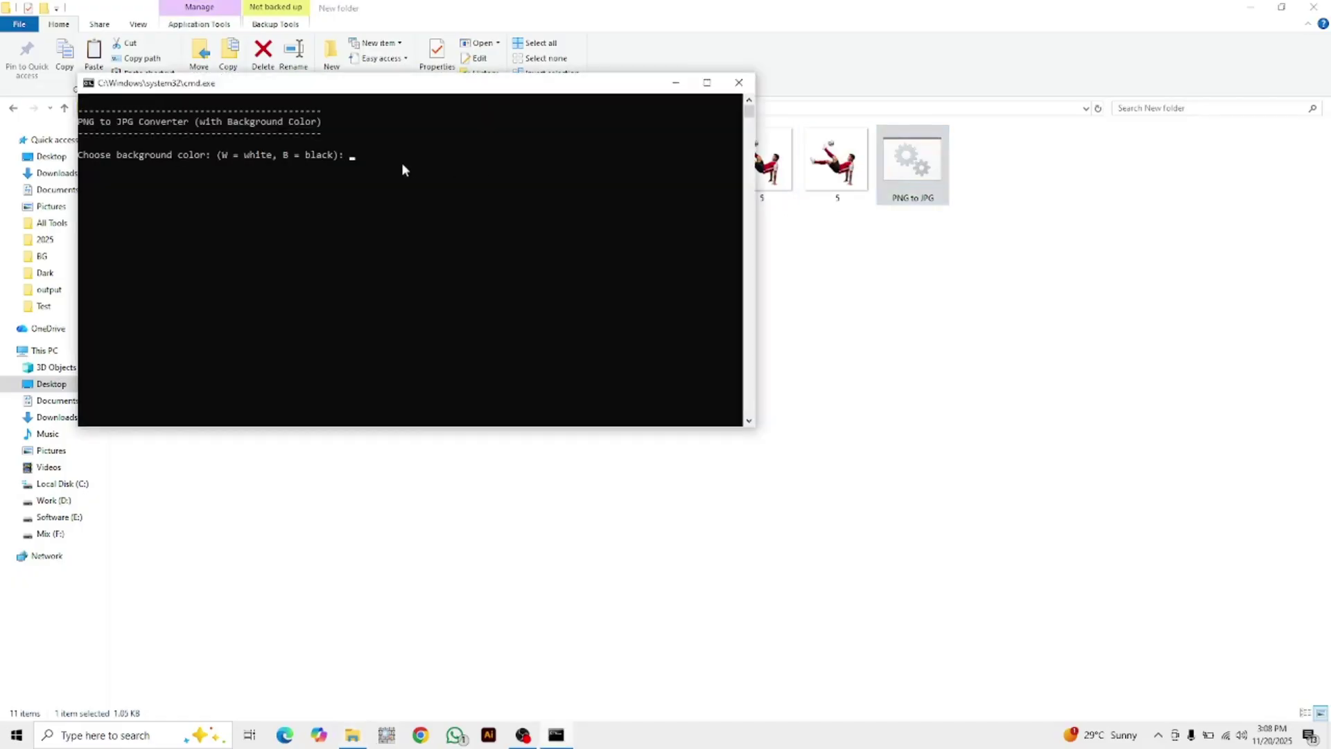